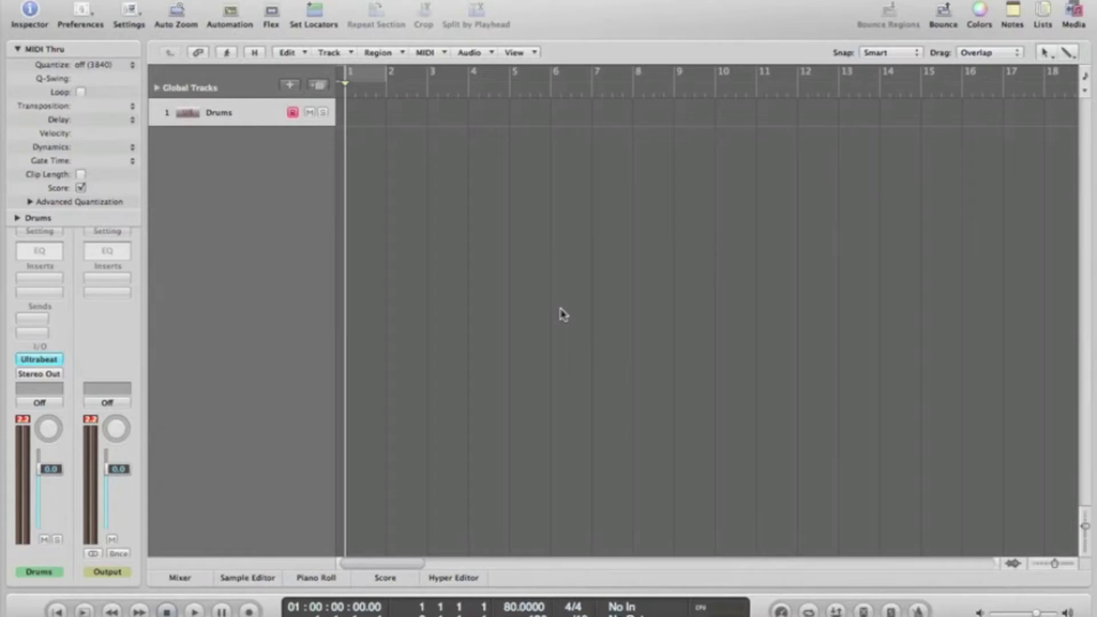
Load the 01 Drum Kits > Studio Tight Kit setting into the Drums track's Ultrabeat, then close its window
{"action": "left_click", "coordinate": [43, 360]}
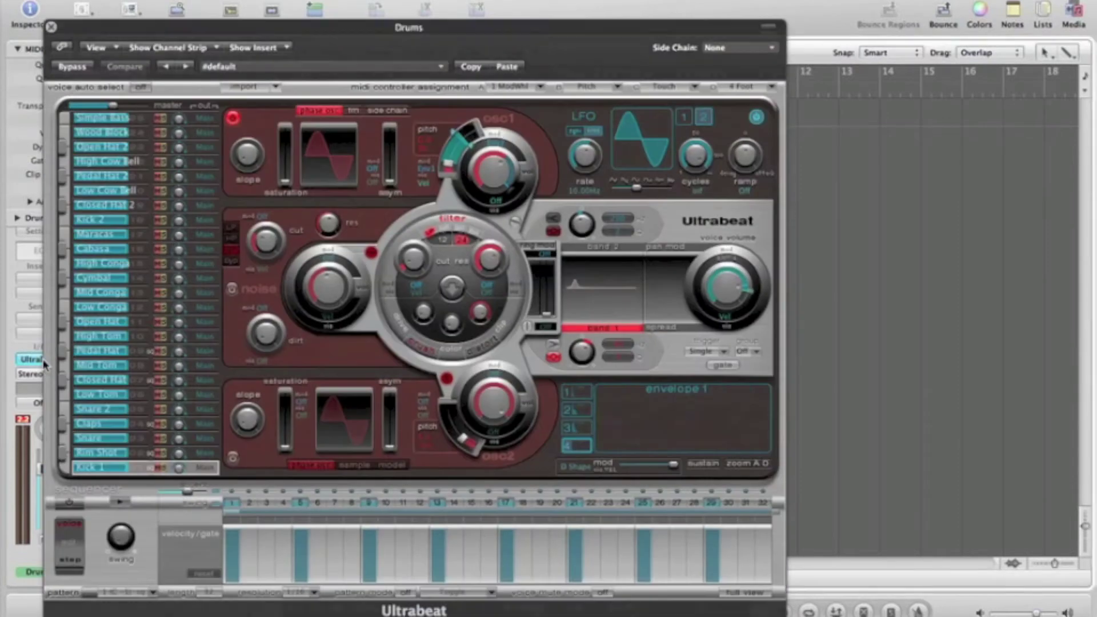
{"action": "left_click_drag", "start_coordinate": [480, 27], "coordinate": [763, 0]}
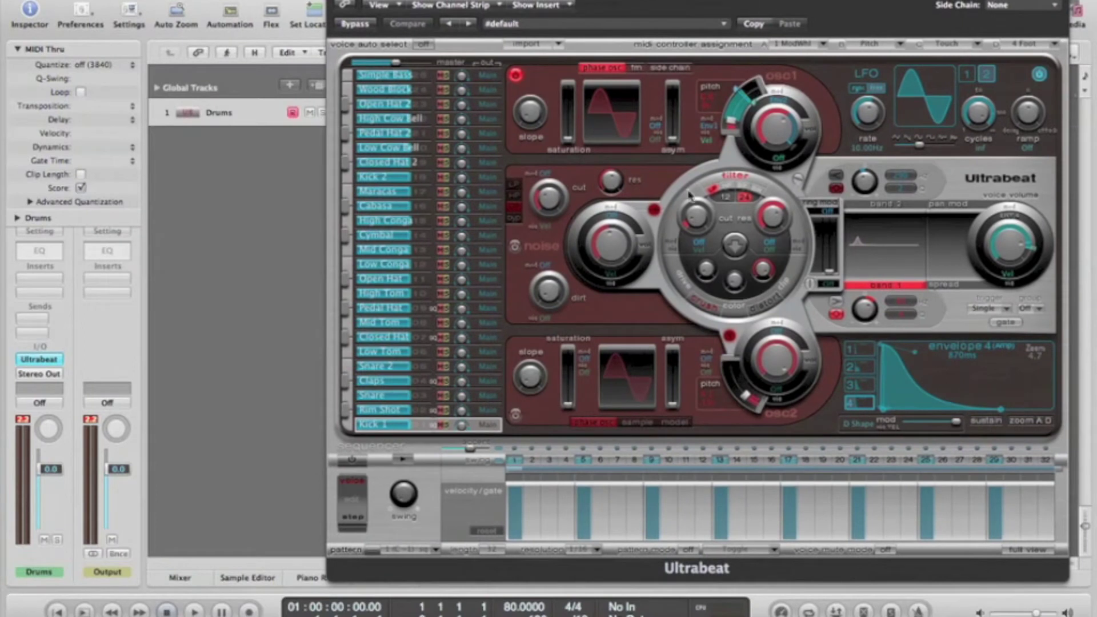
{"action": "left_click", "coordinate": [726, 27]}
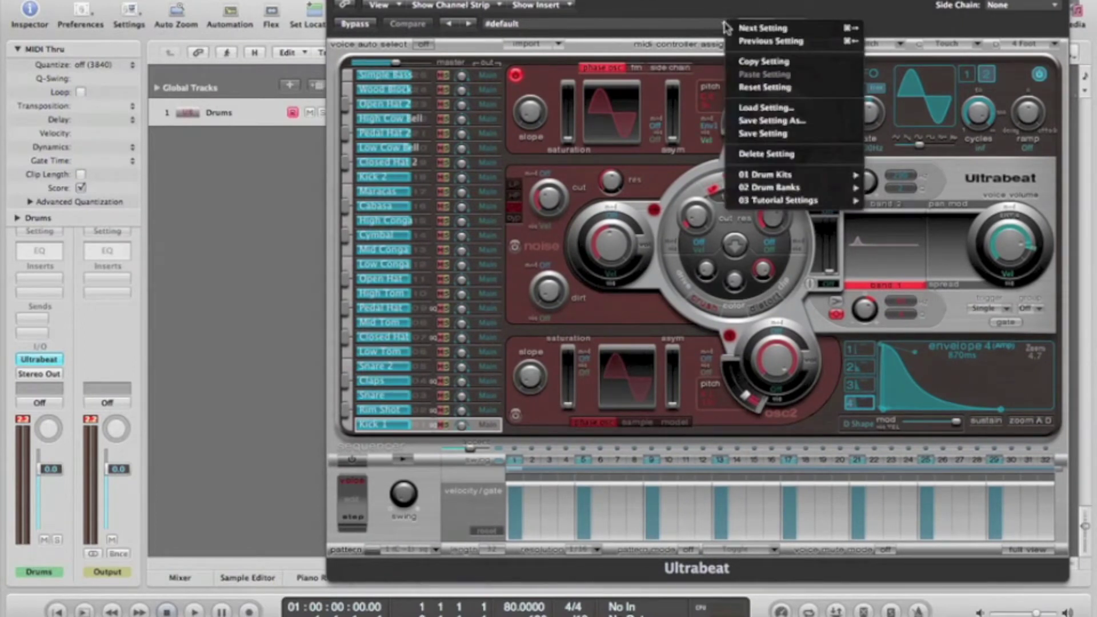
{"action": "mouse_move", "coordinate": [797, 178]}
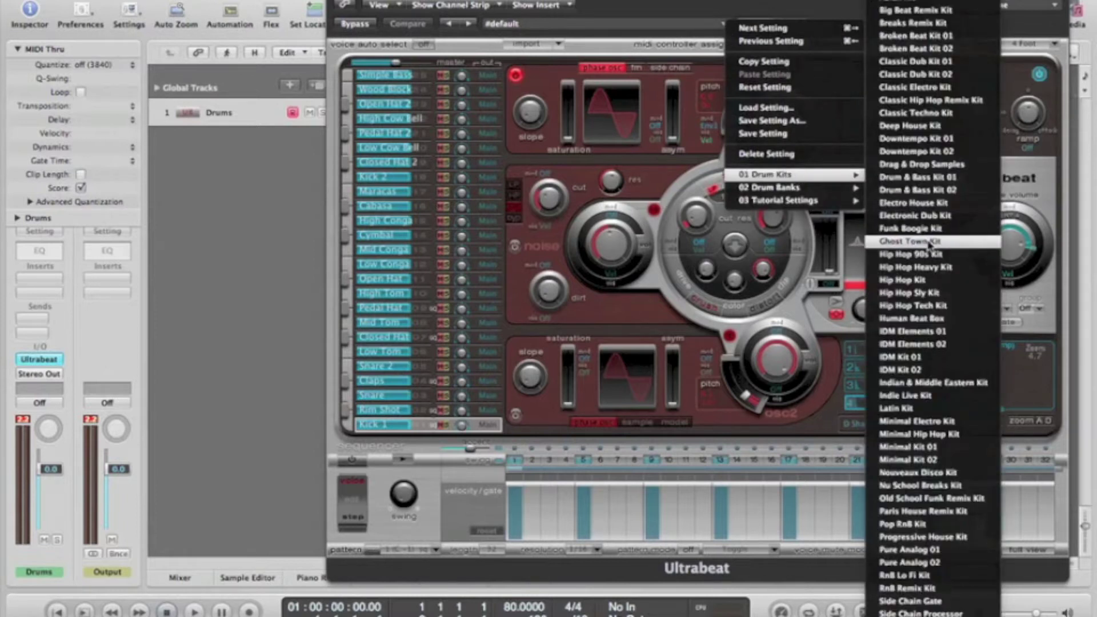
{"action": "scroll", "coordinate": [929, 245], "scroll_direction": "down", "scroll_amount": 5}
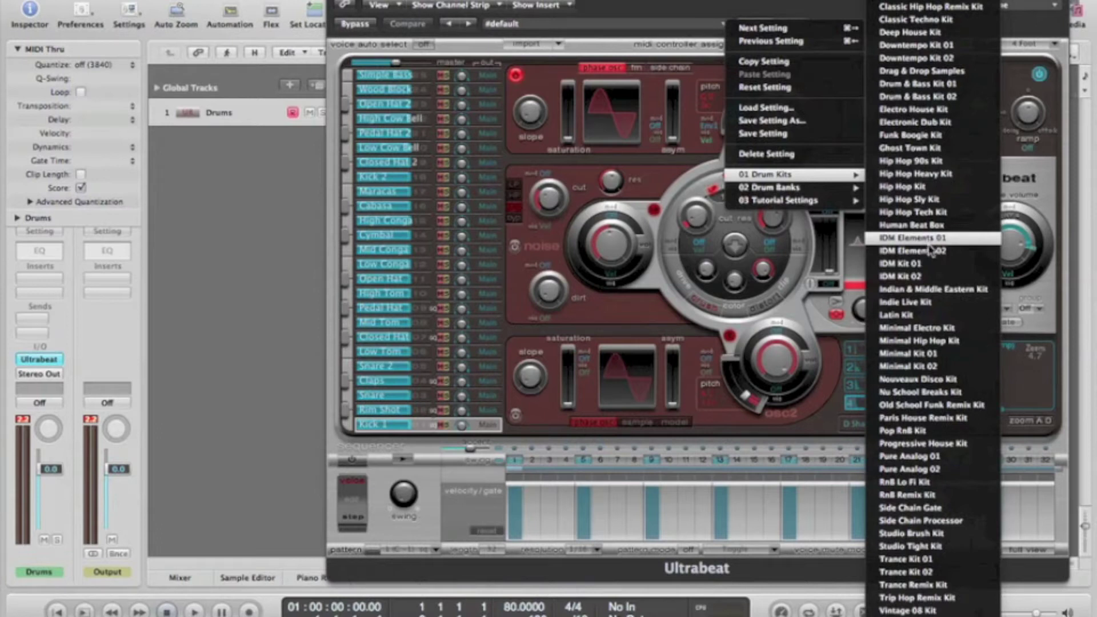
{"action": "left_click", "coordinate": [927, 547]}
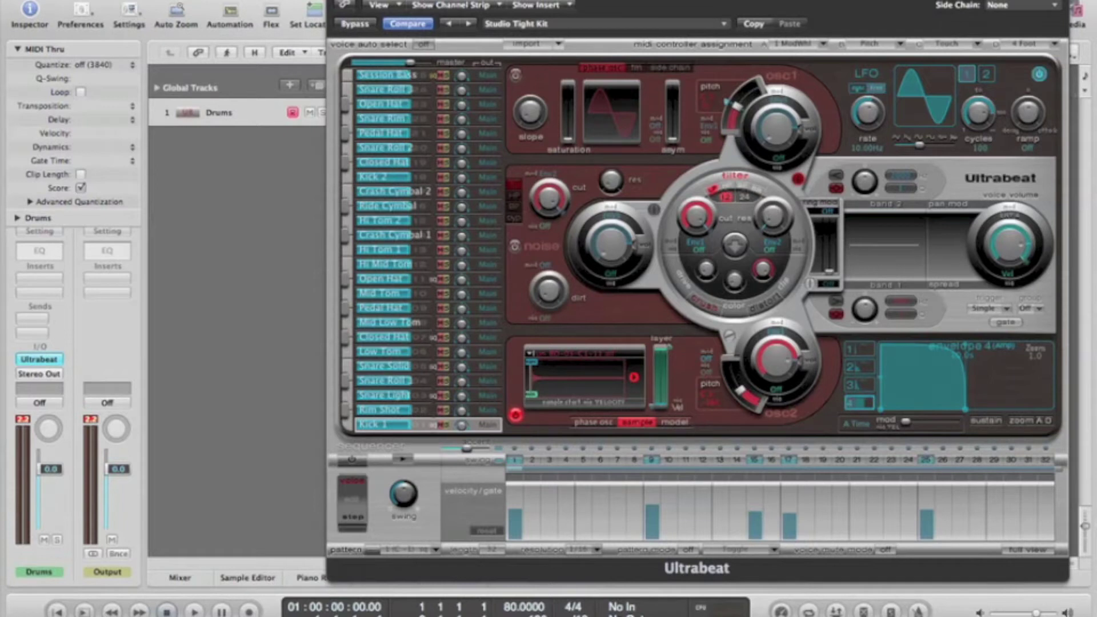
{"action": "key", "text": "super+w"}
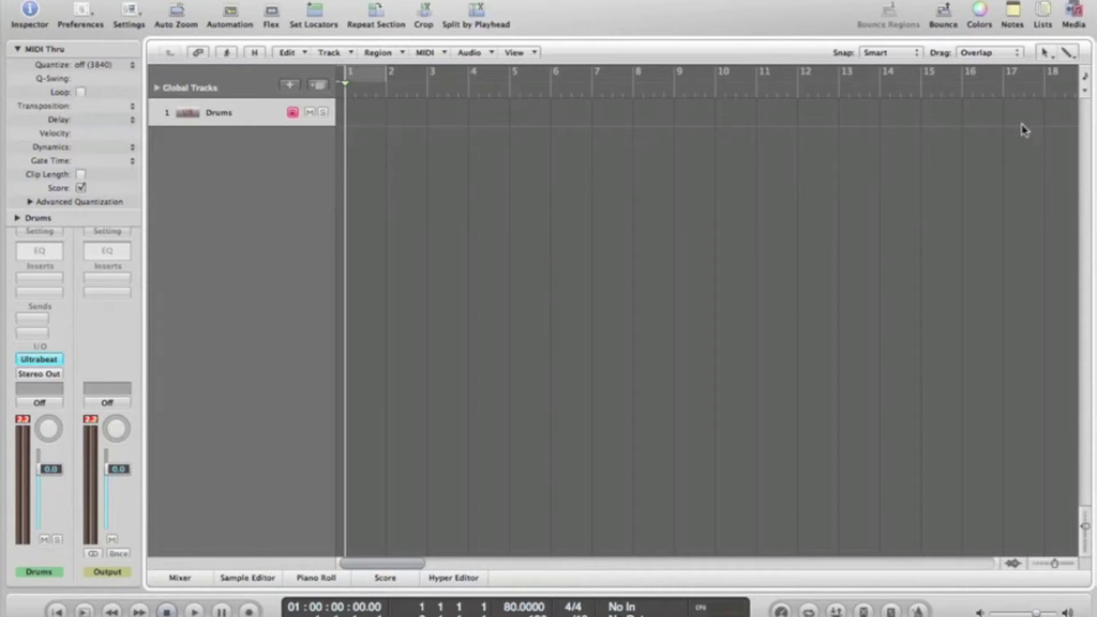
Draw a one-bar MIDI region at bar 1 on the Drums track with the Pencil tool
{"action": "left_click", "coordinate": [1066, 54]}
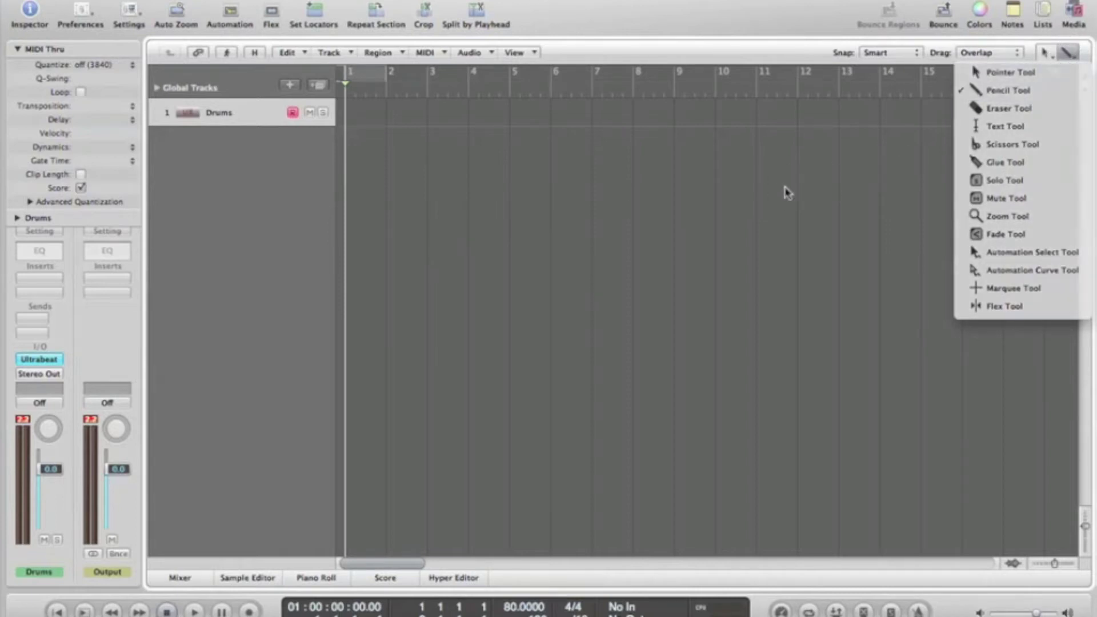
{"action": "left_click", "coordinate": [1017, 93]}
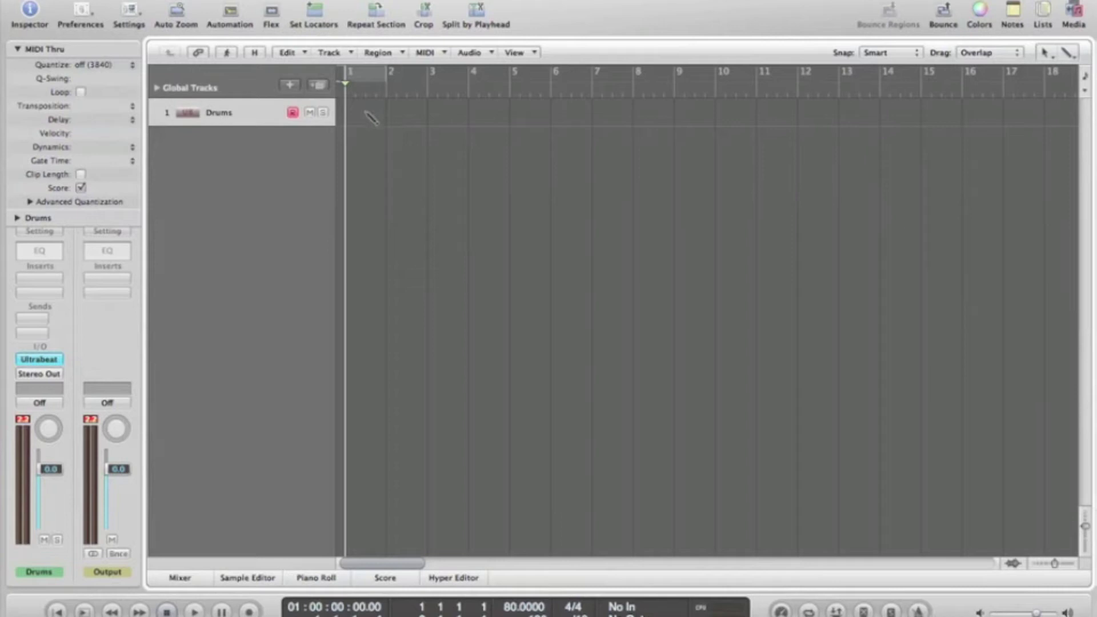
{"action": "left_click", "coordinate": [368, 115]}
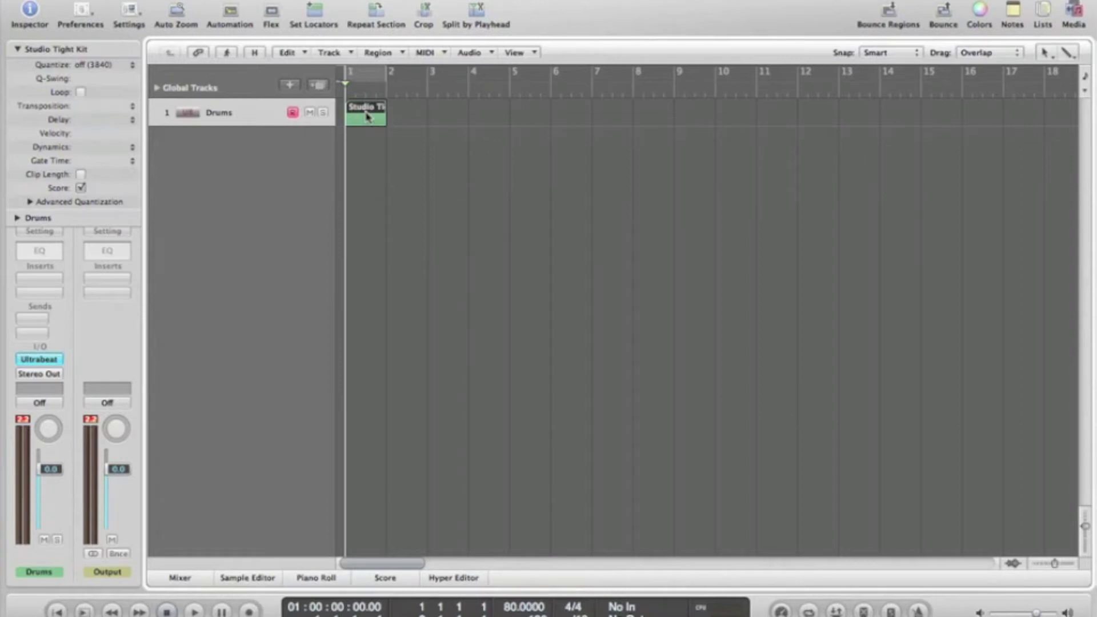
Open the Studio Tight Kit region in the Piano Roll, scrolled to show the C0–C2 keys
{"action": "double_click", "coordinate": [368, 117]}
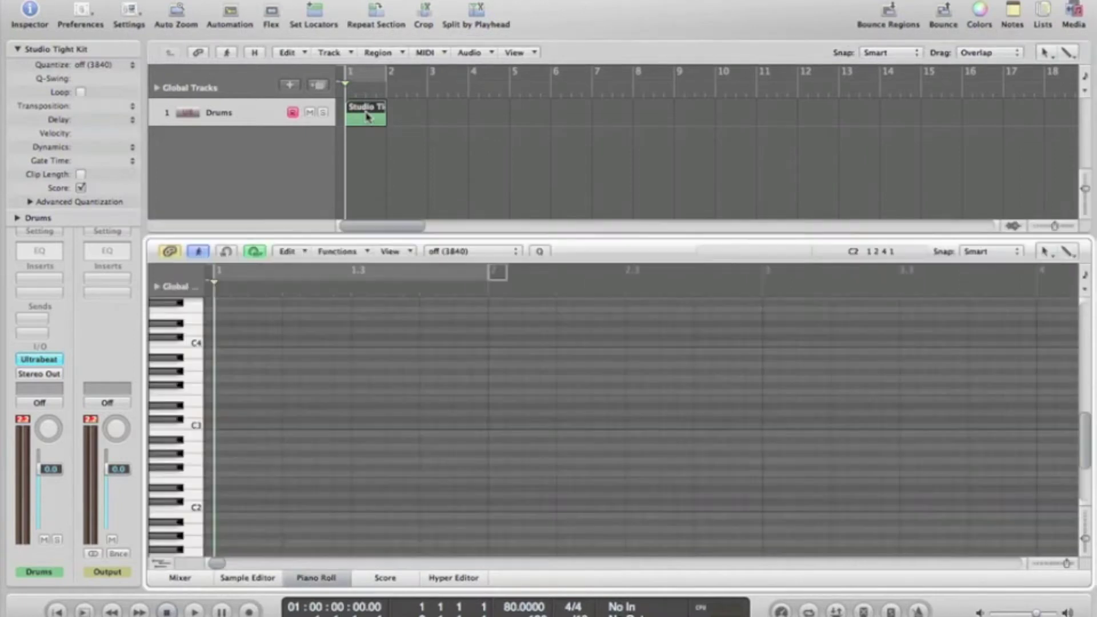
{"action": "scroll", "coordinate": [309, 375], "scroll_direction": "down", "scroll_amount": 3}
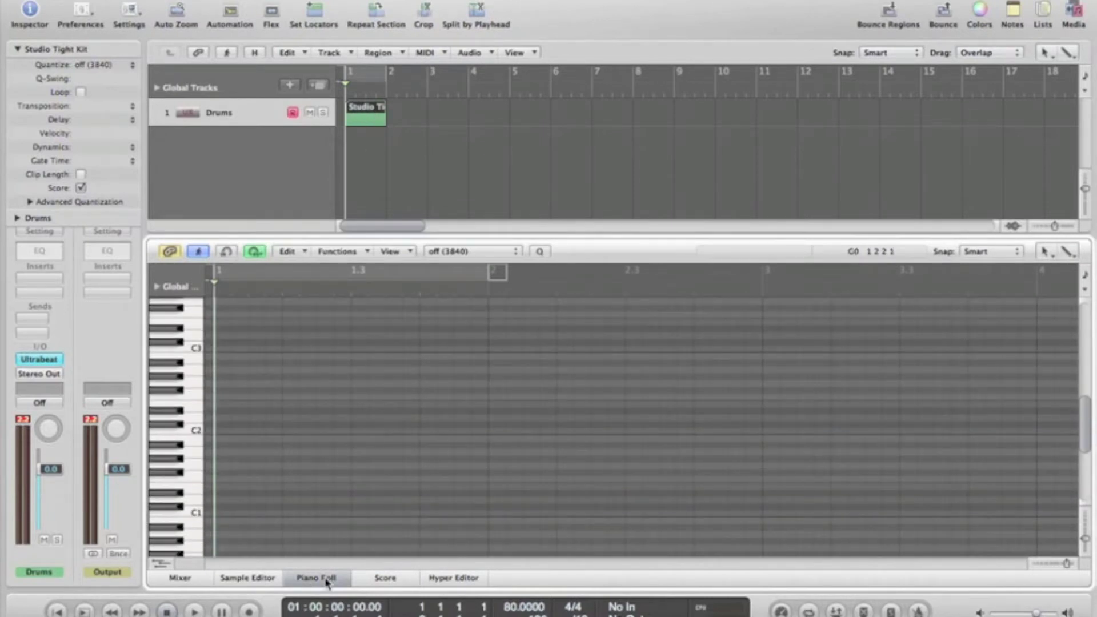
{"action": "left_click", "coordinate": [328, 582]}
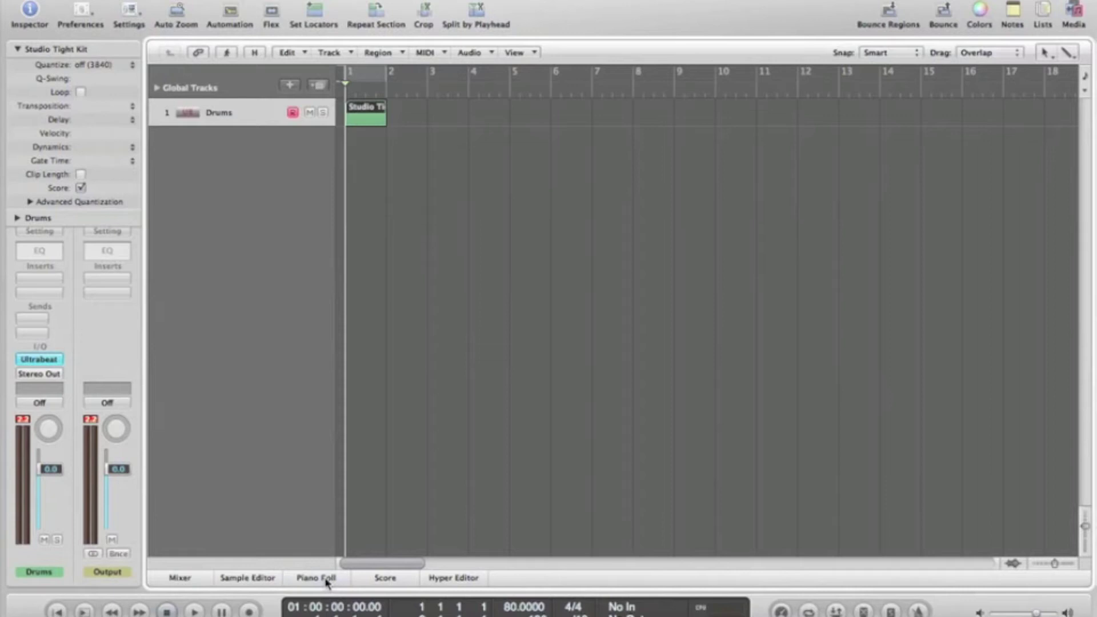
{"action": "left_click", "coordinate": [327, 579]}
{"action": "scroll", "coordinate": [323, 460], "scroll_direction": "down", "scroll_amount": 3}
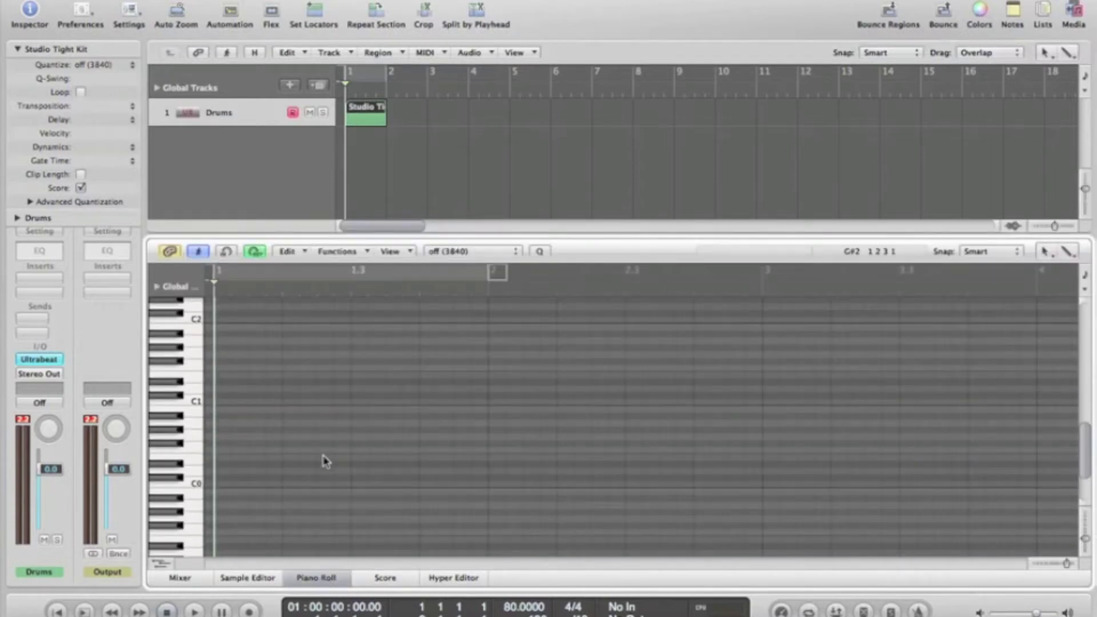
{"action": "scroll", "coordinate": [324, 460], "scroll_direction": "up", "scroll_amount": 1}
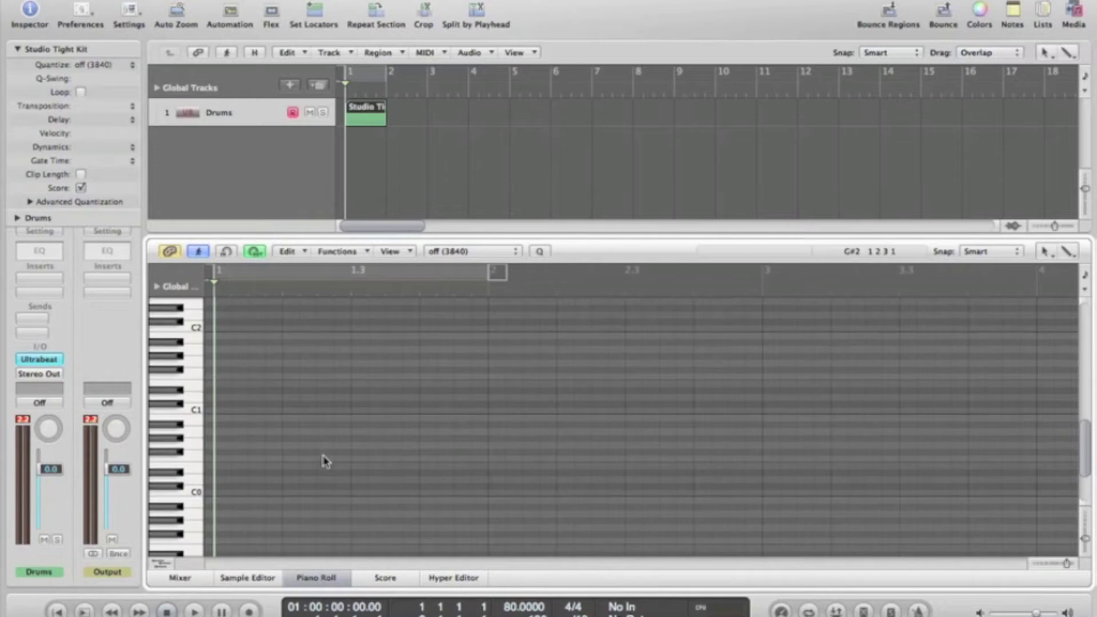
Place C1 kick notes on beats 1, 2, 3 and 4 and play them back
{"action": "left_click", "coordinate": [223, 411]}
{"action": "left_click", "coordinate": [287, 413]}
{"action": "left_click", "coordinate": [360, 412]}
{"action": "left_click", "coordinate": [428, 412]}
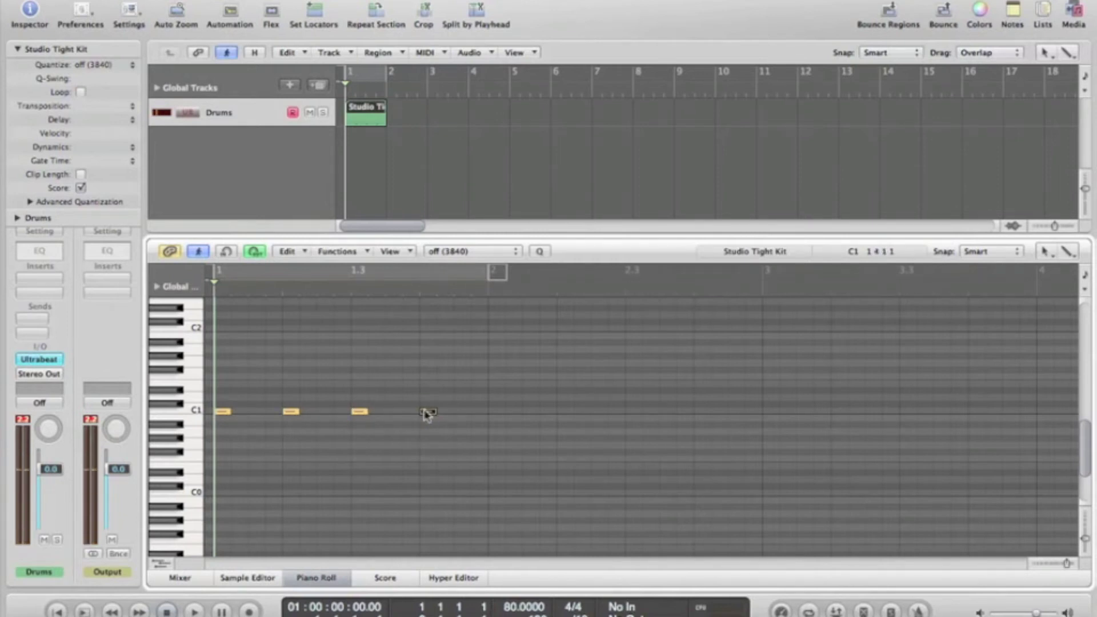
{"action": "key", "text": "space"}
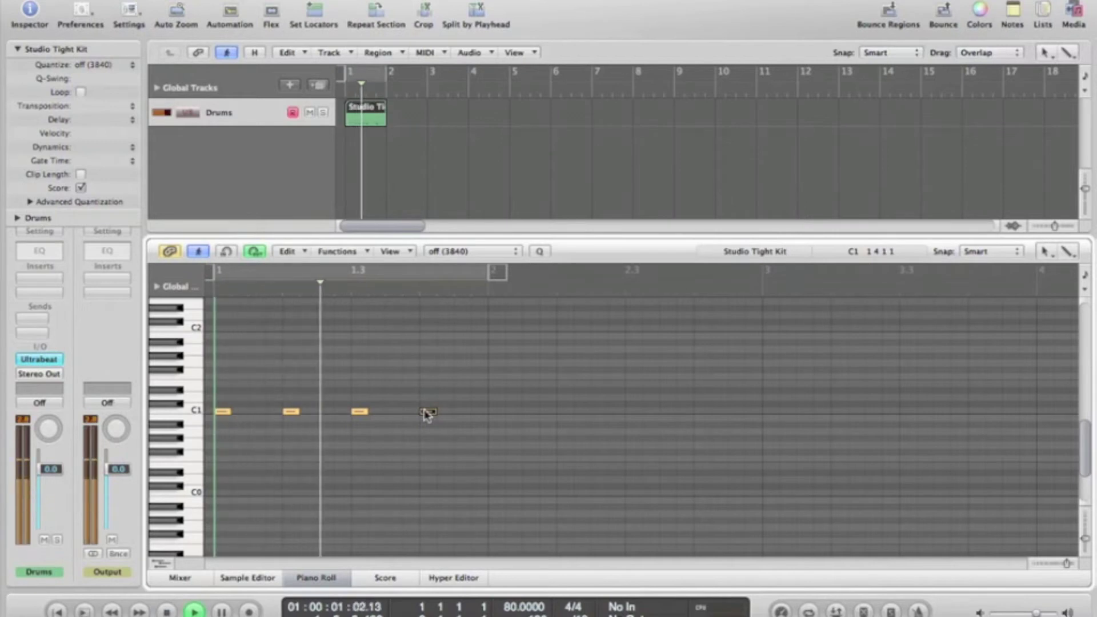
{"action": "key", "text": "space"}
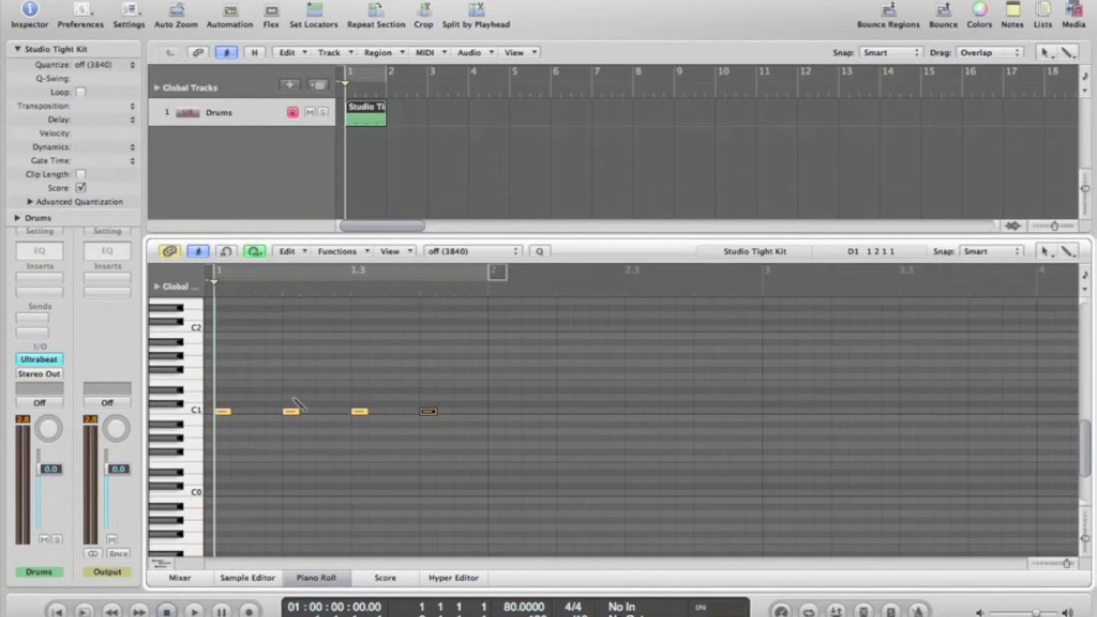
Add D1 snare notes on beats 2 and 4, audition the pattern, and rewind to bar 1
{"action": "left_click", "coordinate": [292, 397]}
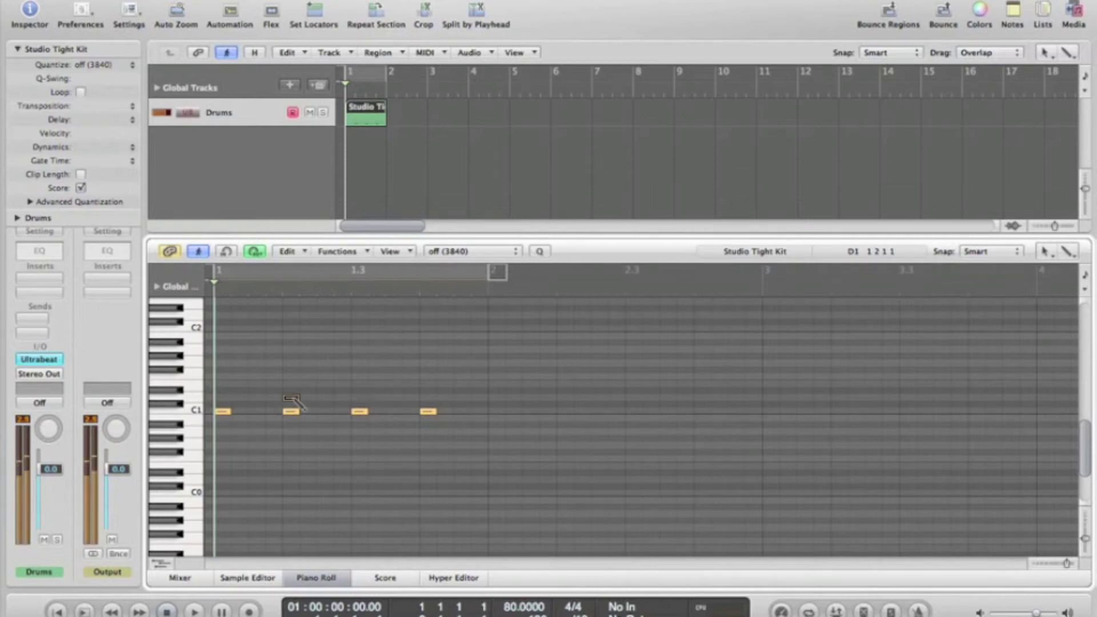
{"action": "left_click", "coordinate": [429, 399]}
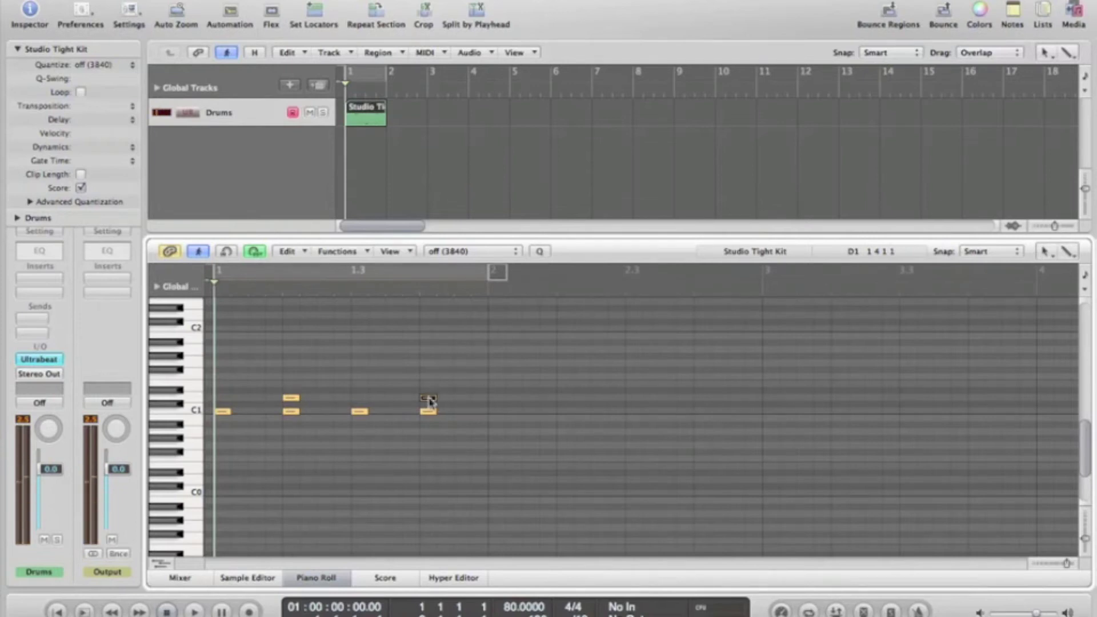
{"action": "key", "text": "space"}
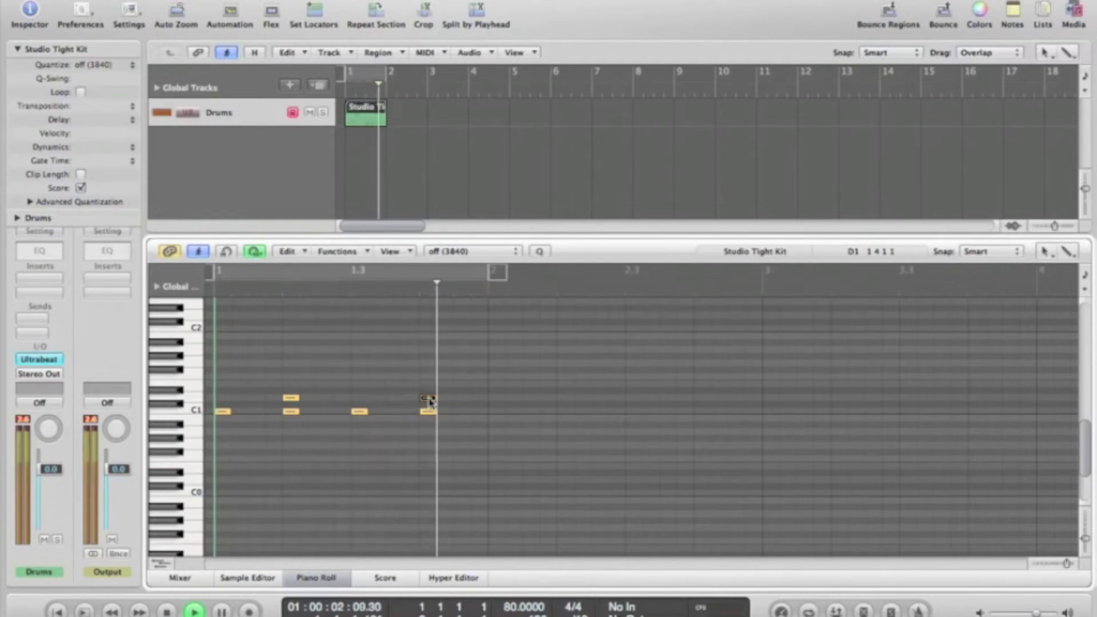
{"action": "key", "text": "space"}
{"action": "key", "text": "Return"}
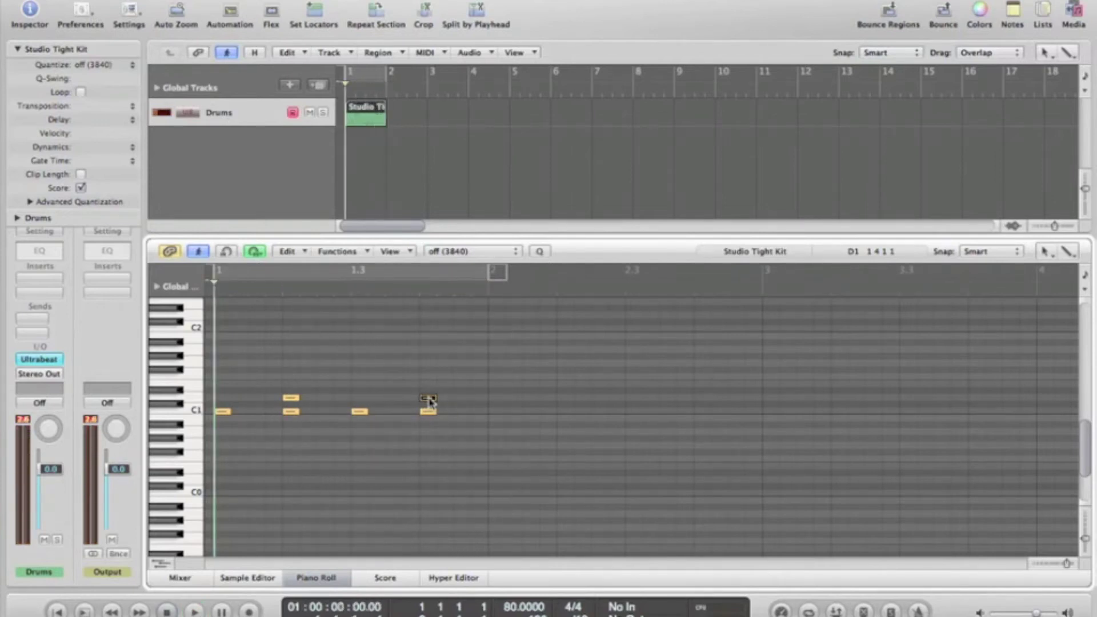
Fill the F#1 hi-hat row through 1 4 4, add several G#1 hits above it, and audition the result
{"action": "left_click", "coordinate": [224, 371]}
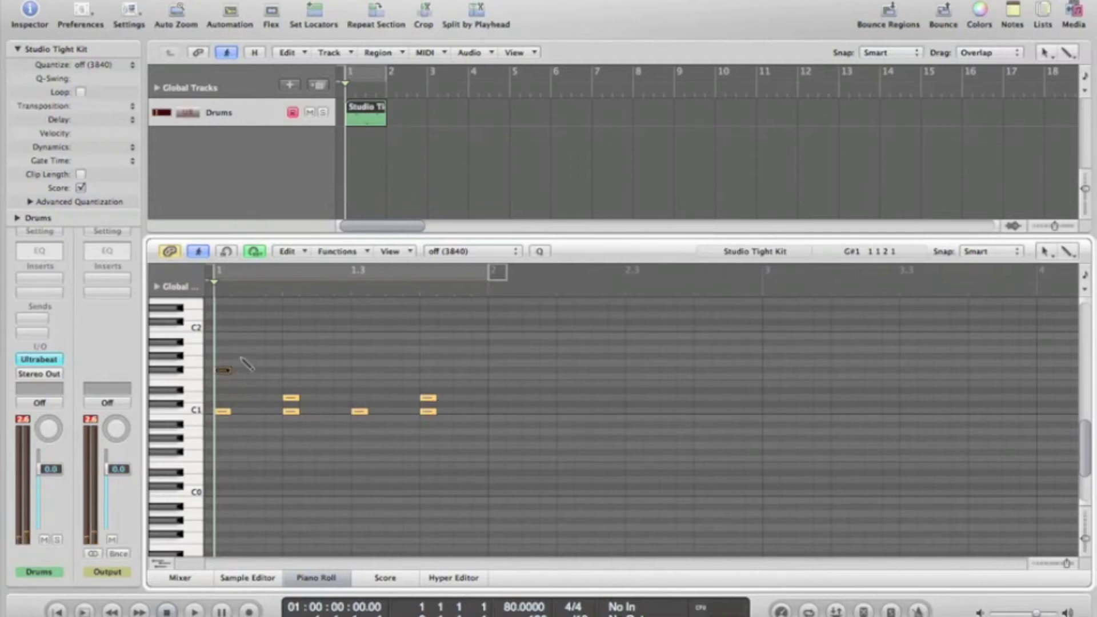
{"action": "left_click", "coordinate": [239, 357]}
{"action": "left_click", "coordinate": [256, 370]}
{"action": "left_click", "coordinate": [273, 370]}
{"action": "left_click", "coordinate": [291, 357]}
{"action": "left_click", "coordinate": [307, 371]}
{"action": "left_click", "coordinate": [325, 370]}
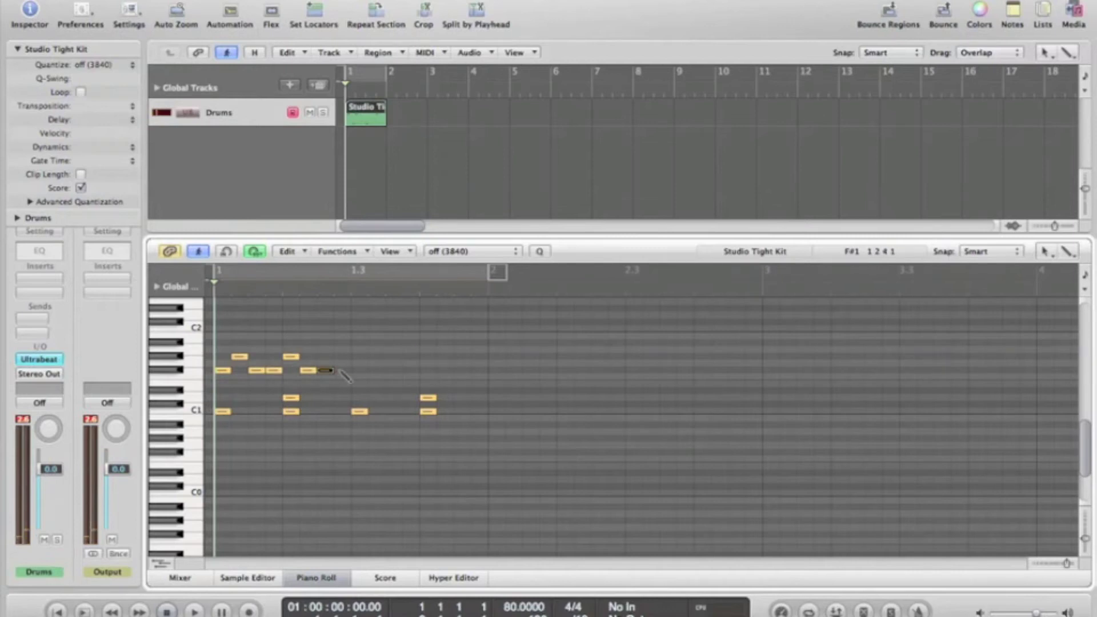
{"action": "left_click", "coordinate": [342, 370]}
{"action": "left_click", "coordinate": [360, 356]}
{"action": "left_click", "coordinate": [377, 370]}
{"action": "left_click", "coordinate": [394, 371]}
{"action": "left_click", "coordinate": [411, 370]}
{"action": "left_click", "coordinate": [429, 357]}
{"action": "left_click", "coordinate": [445, 371]}
{"action": "left_click", "coordinate": [463, 370]}
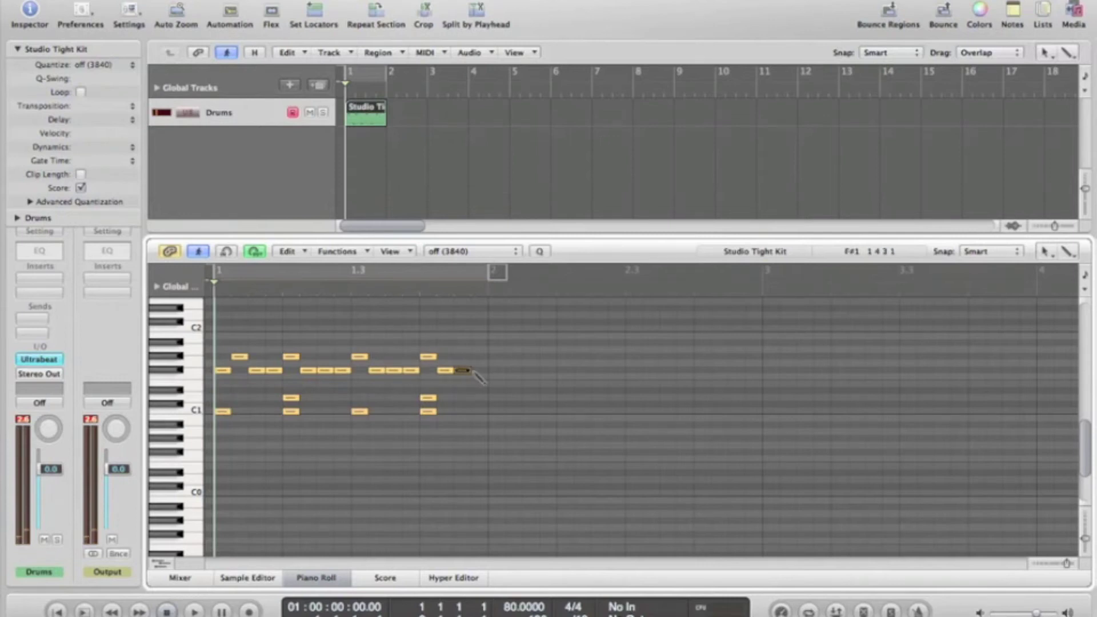
{"action": "left_click", "coordinate": [479, 370]}
{"action": "key", "text": "space"}
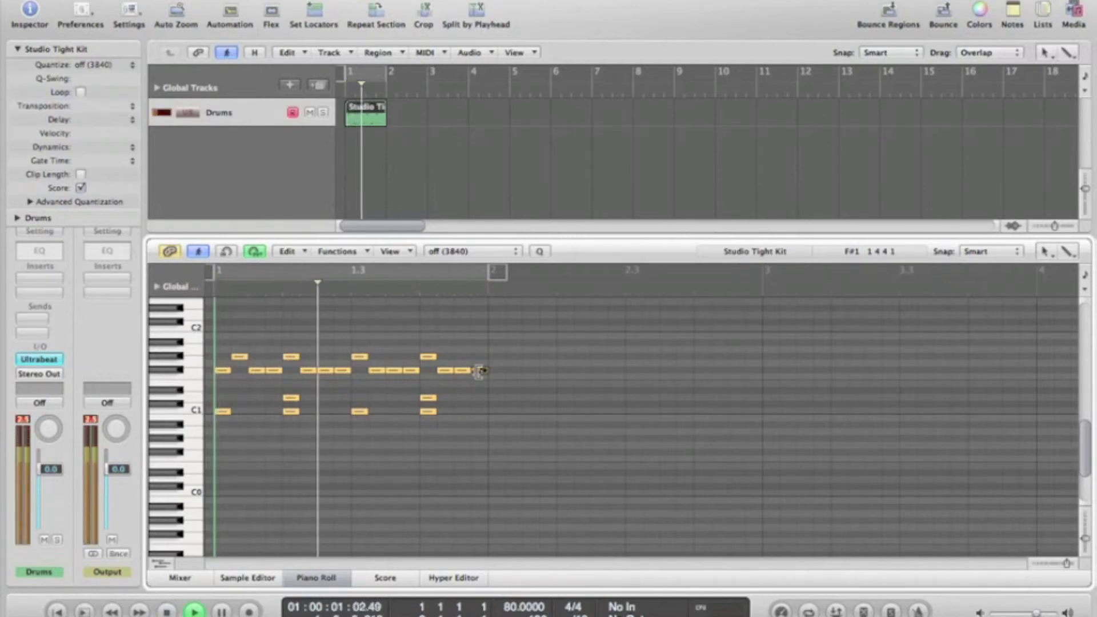
{"action": "key", "text": "space"}
{"action": "key", "text": "Return"}
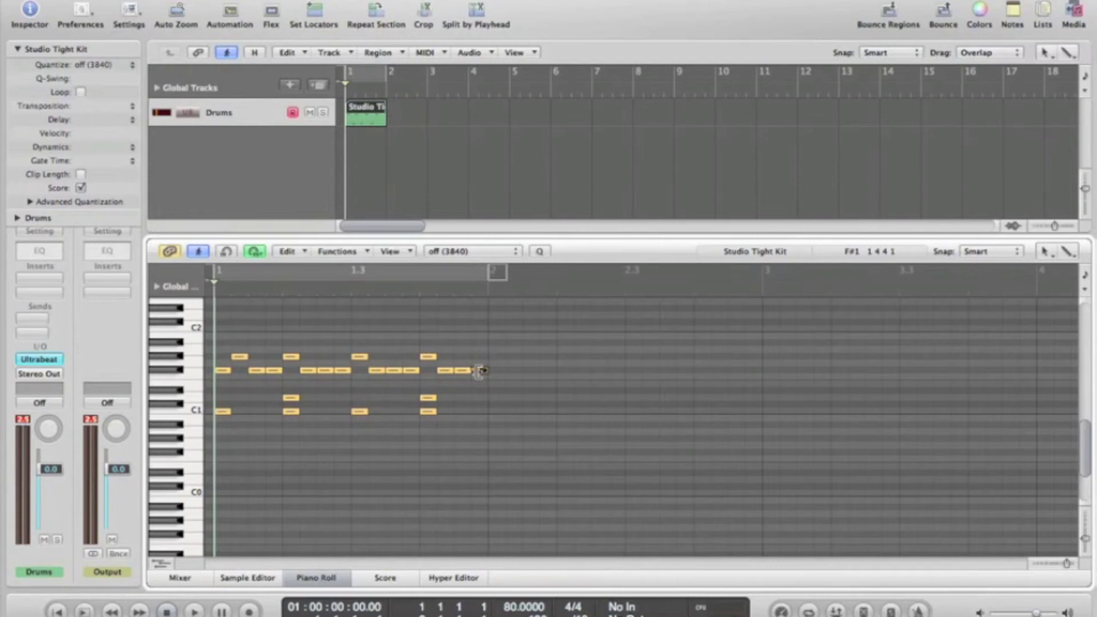
Add an extra D1 snare hit at 1 2 4, audition it, and select the F#1 note at 1 2 3
{"action": "left_click", "coordinate": [480, 370]}
{"action": "left_click", "coordinate": [342, 399]}
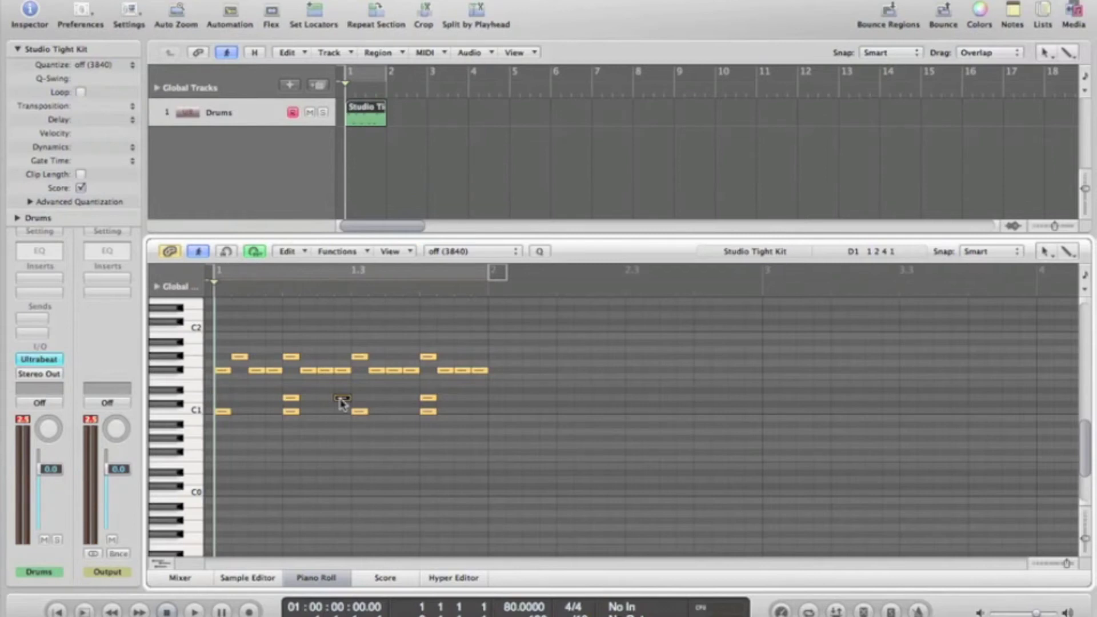
{"action": "key", "text": "space"}
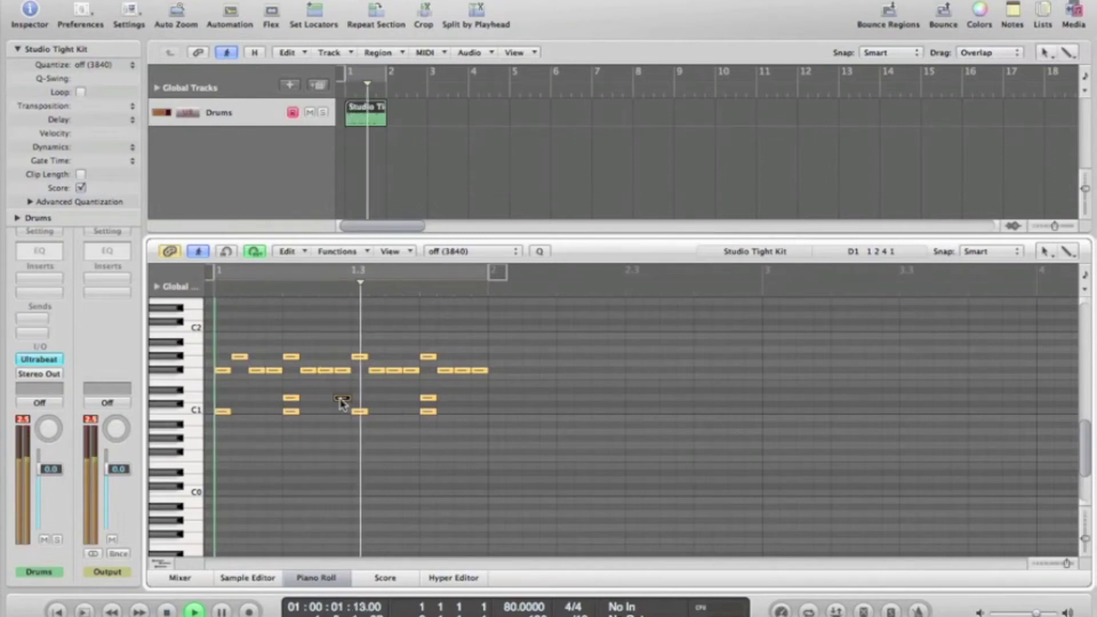
{"action": "key", "text": "space"}
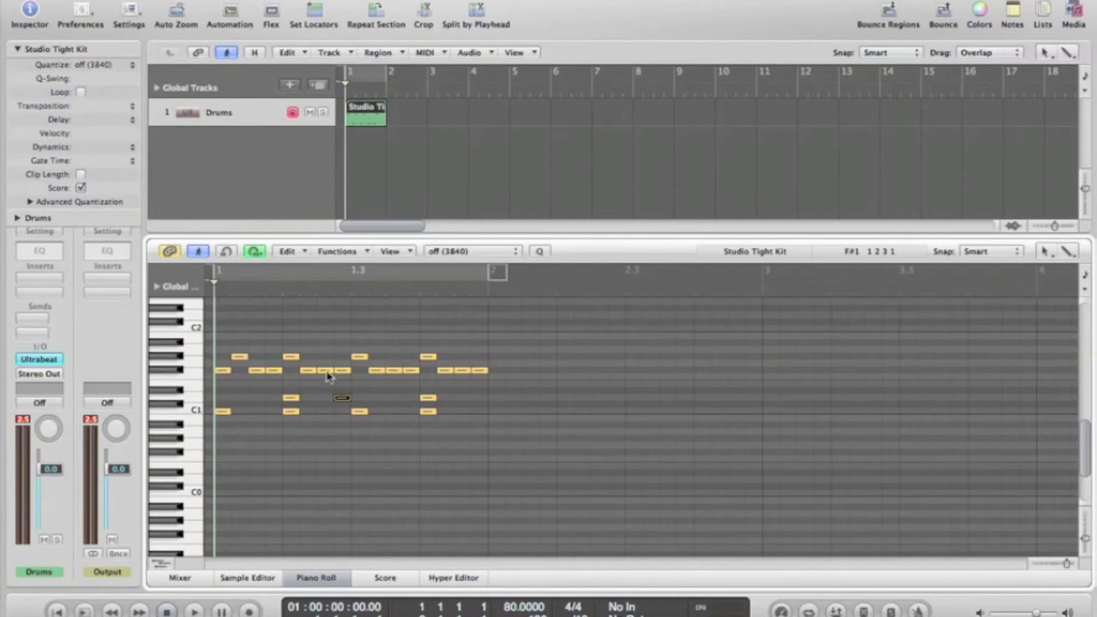
{"action": "left_click", "coordinate": [323, 345]}
{"action": "left_click", "coordinate": [326, 370]}
In the Event List, set the F#1 note at 1 2 3 to velocity 126 and the one at 1 3 3 to 119
{"action": "key", "text": "d"}
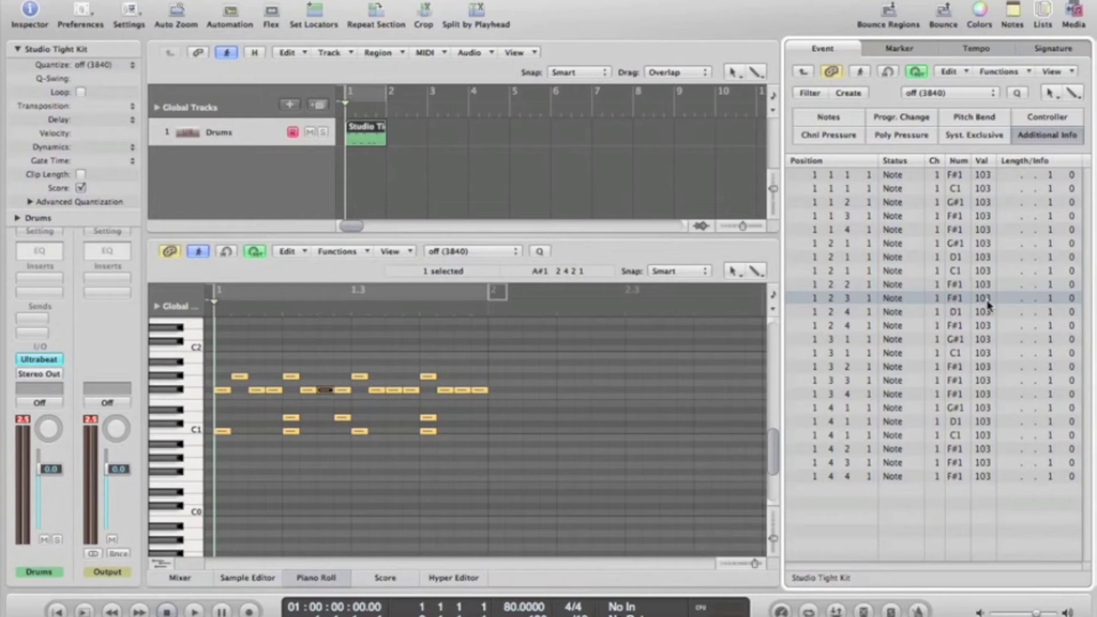
{"action": "left_click_drag", "start_coordinate": [987, 305], "coordinate": [987, 262]}
{"action": "left_click", "coordinate": [396, 391]}
{"action": "left_click_drag", "start_coordinate": [975, 379], "coordinate": [983, 352]}
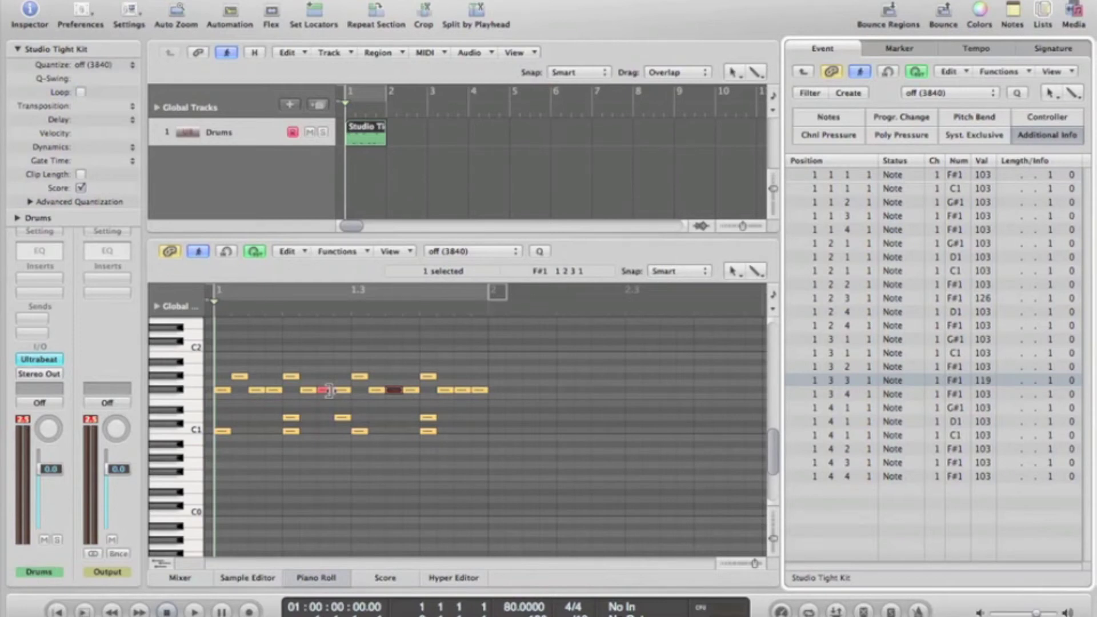
Audition the pattern, rewind to the song start, and close the Event List
{"action": "key", "text": "space"}
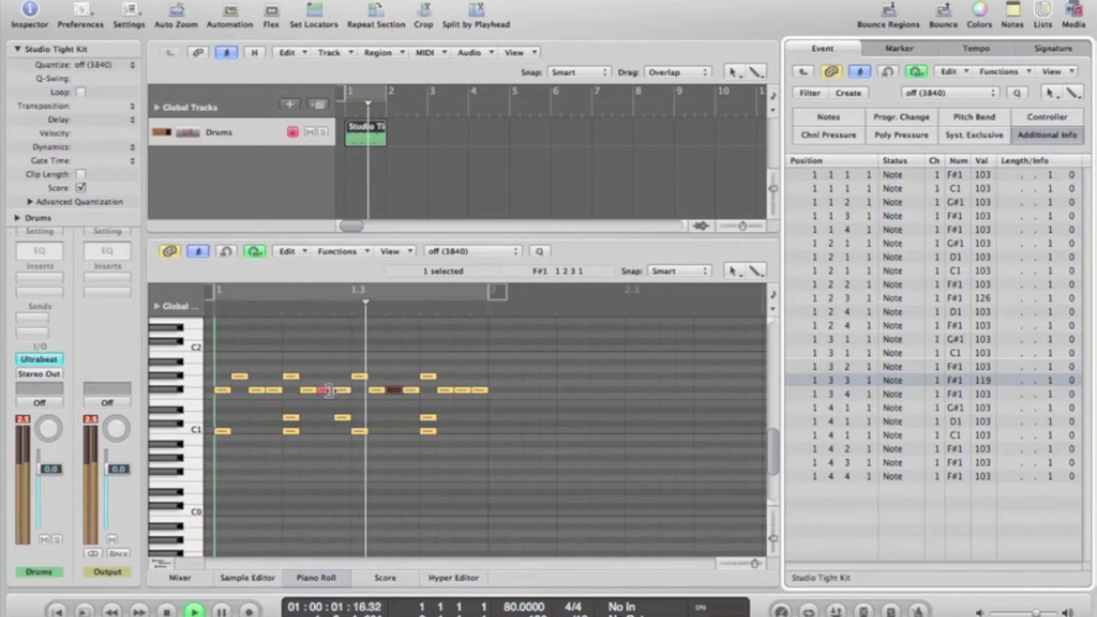
{"action": "key", "text": "space"}
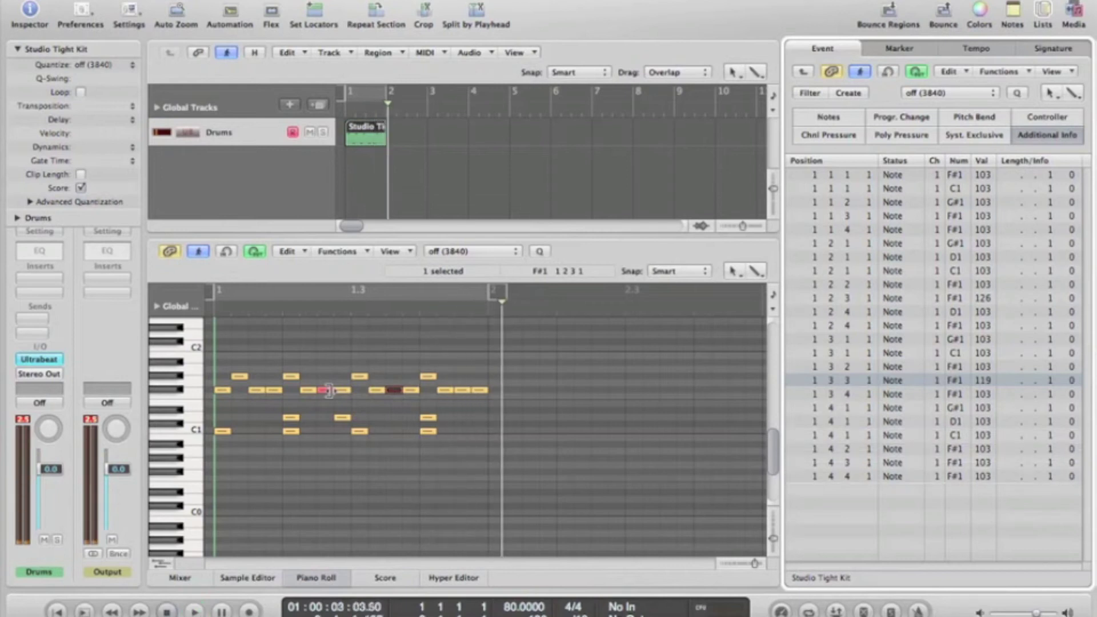
{"action": "key", "text": "Return"}
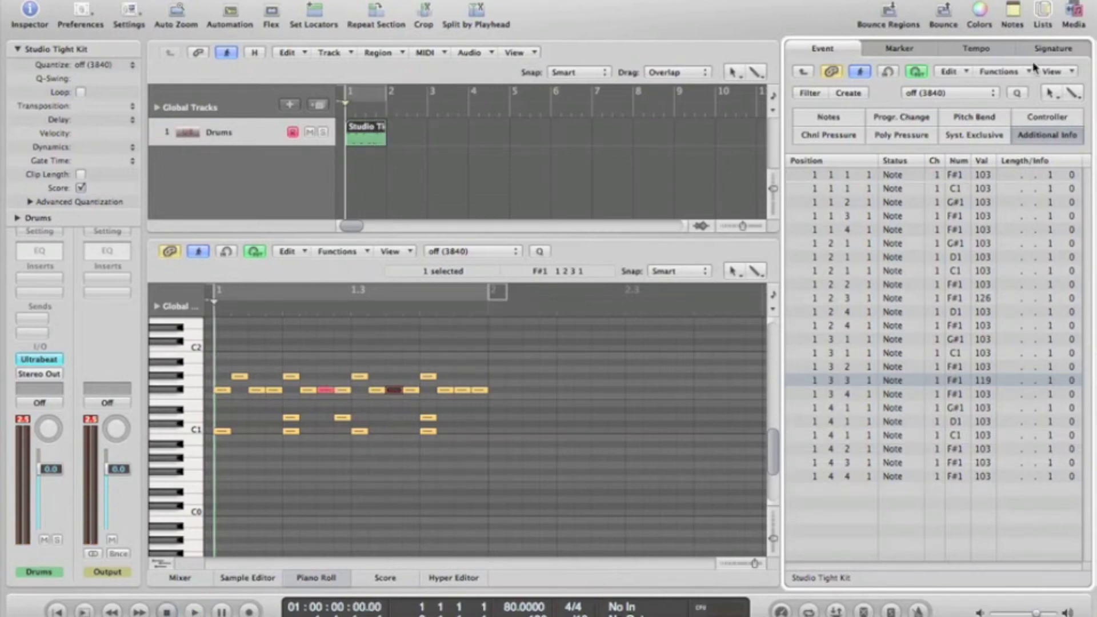
{"action": "left_click", "coordinate": [1041, 10]}
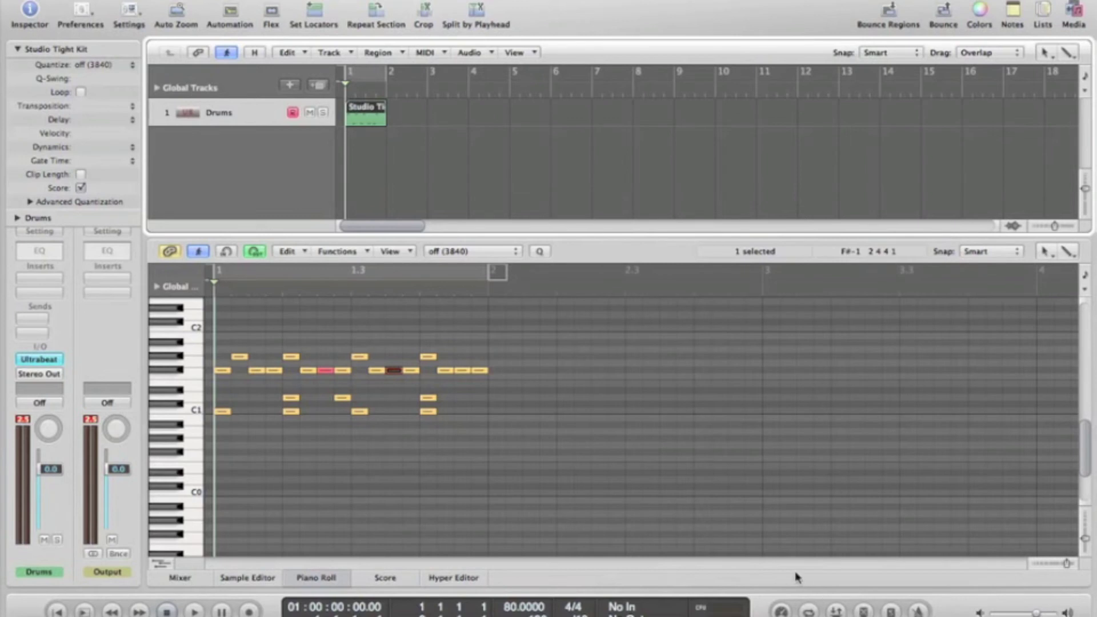
Cycle bar 1 and play the beat twice, then turn Cycle off and solo the Drums track
{"action": "key", "text": "c"}
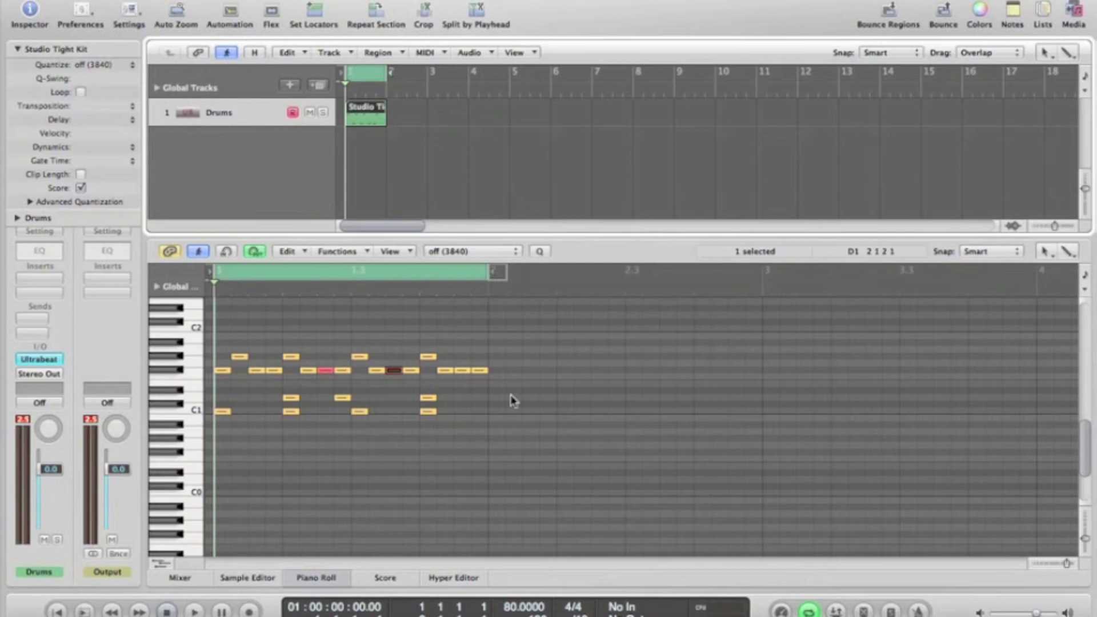
{"action": "key", "text": "space"}
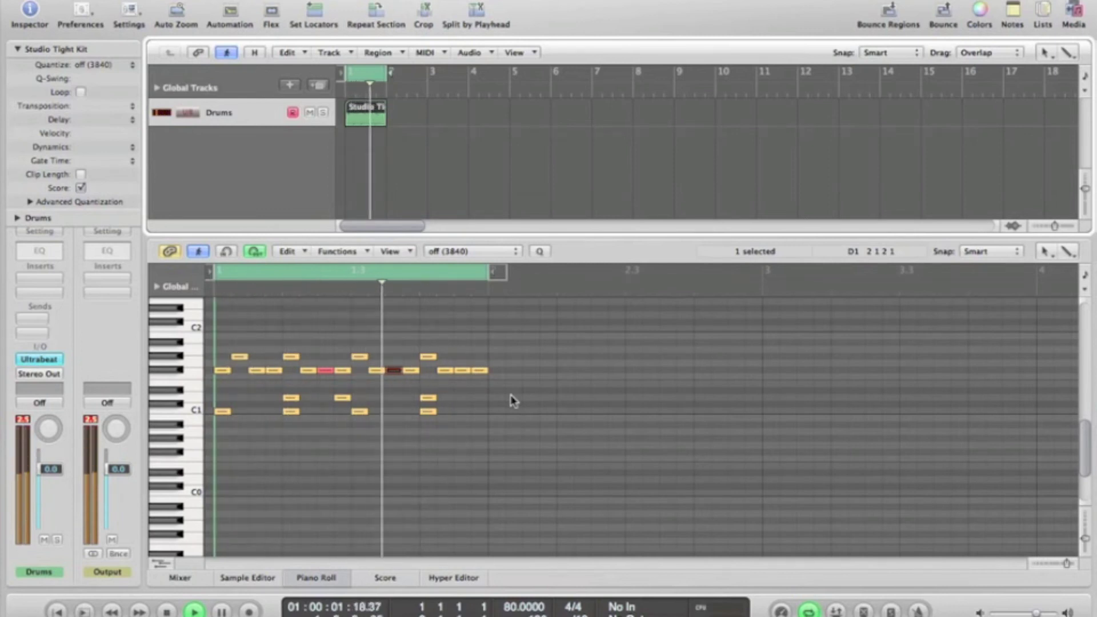
{"action": "key", "text": "space"}
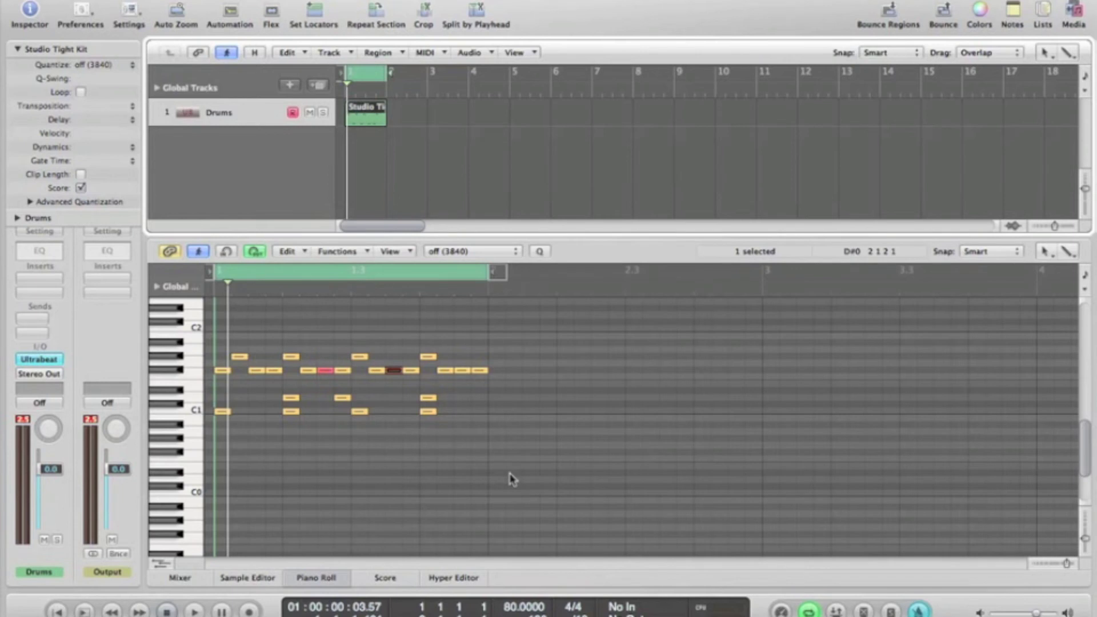
{"action": "key", "text": "space"}
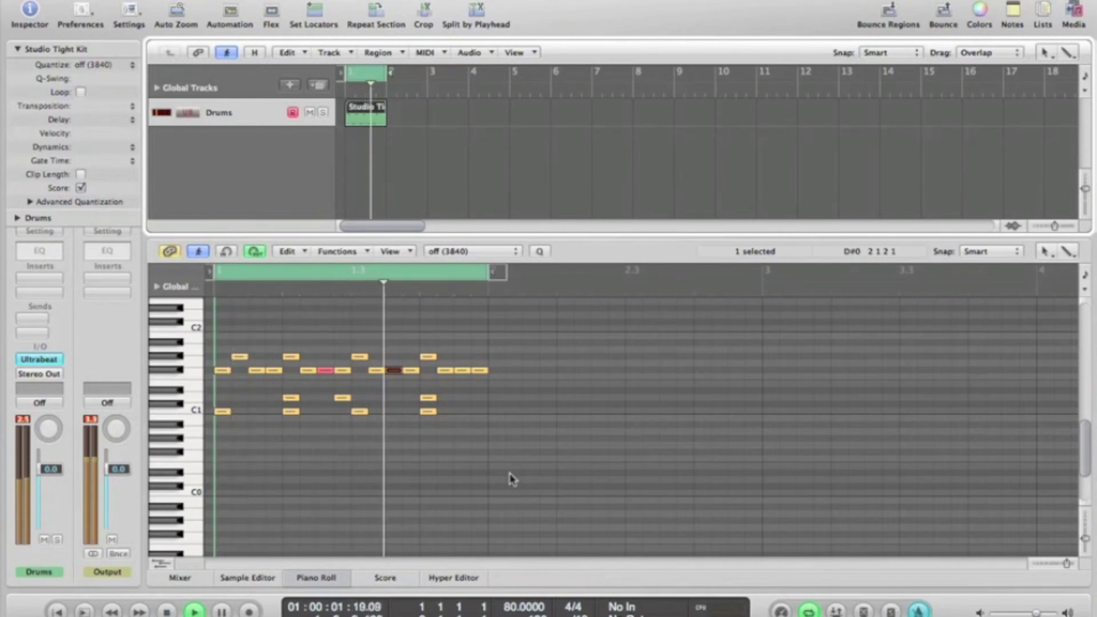
{"action": "key", "text": "space"}
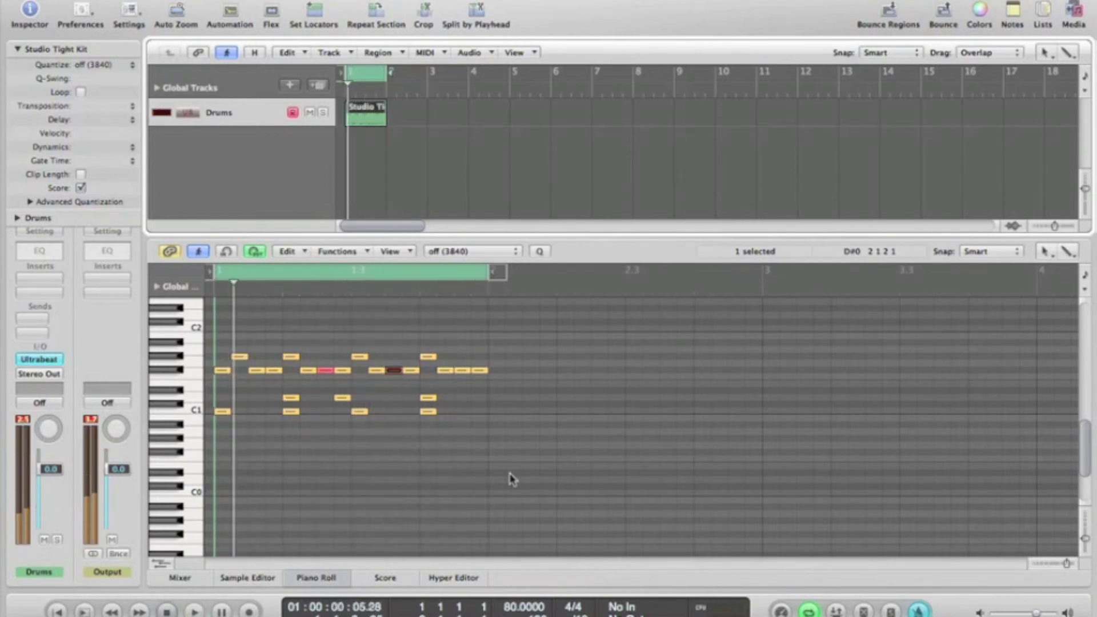
{"action": "key", "text": "Return"}
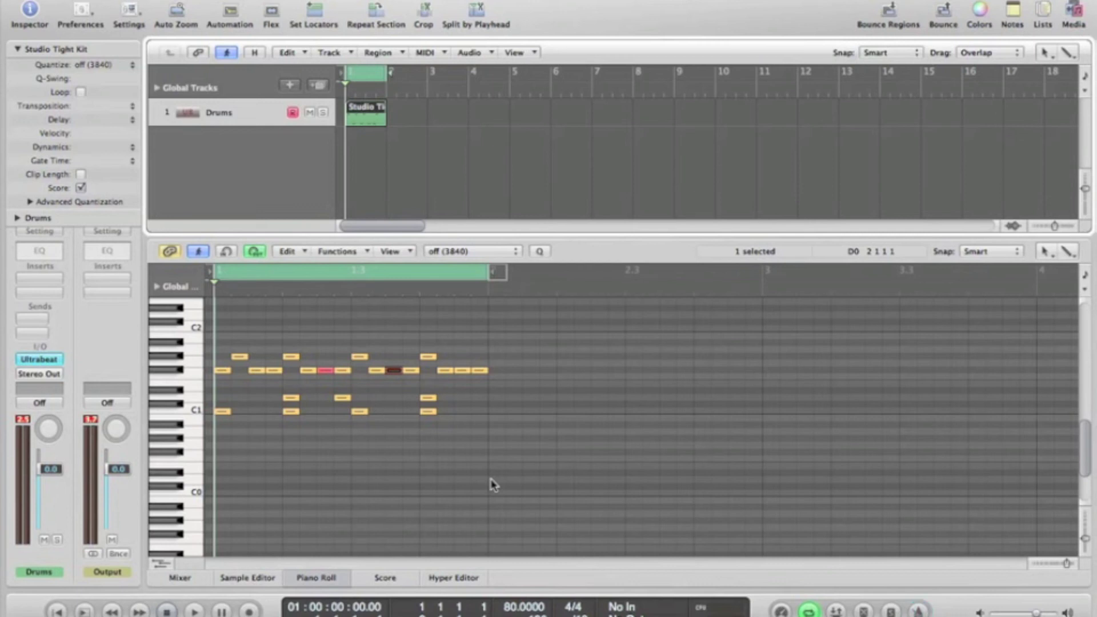
{"action": "key", "text": "c"}
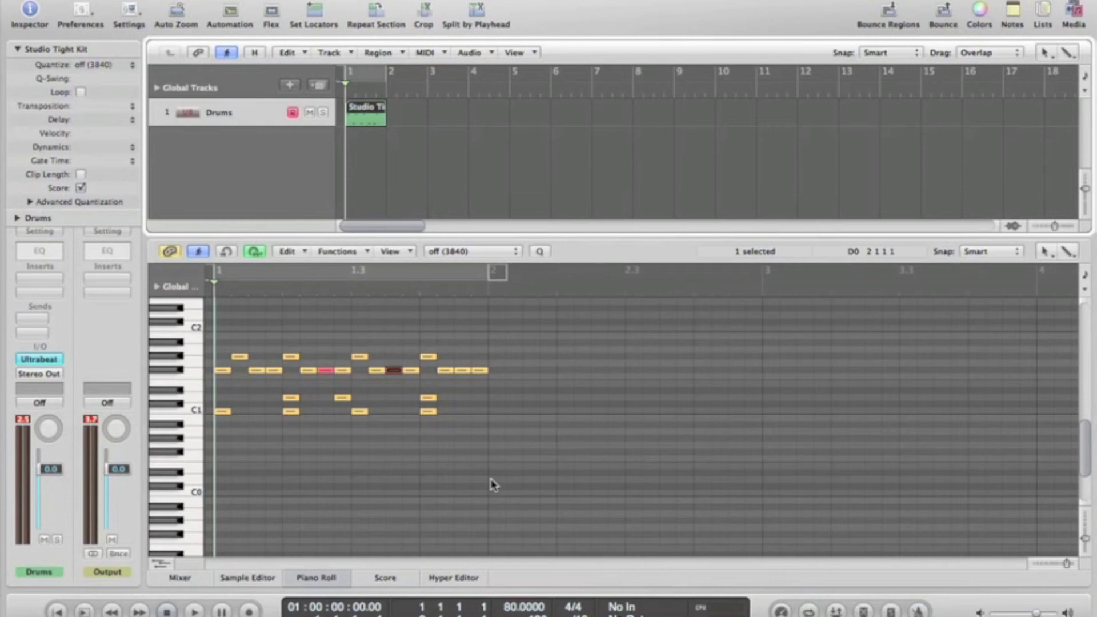
{"action": "key", "text": "s"}
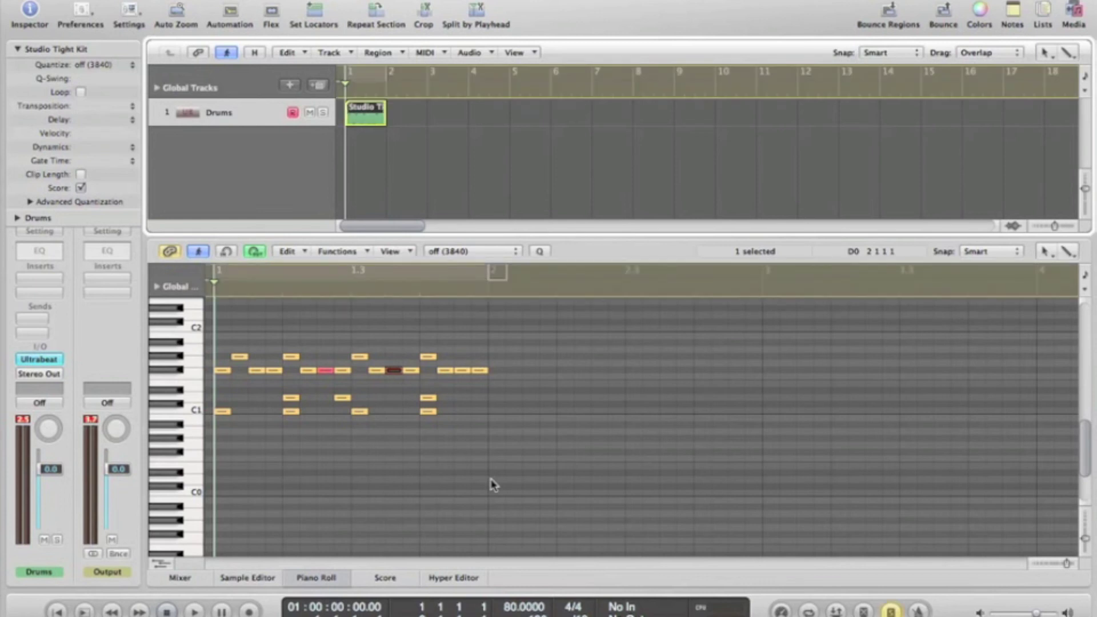
Unsolo the Drums track with its S button and switch Solo mode off
{"action": "left_click", "coordinate": [323, 115]}
{"action": "key", "text": "s"}
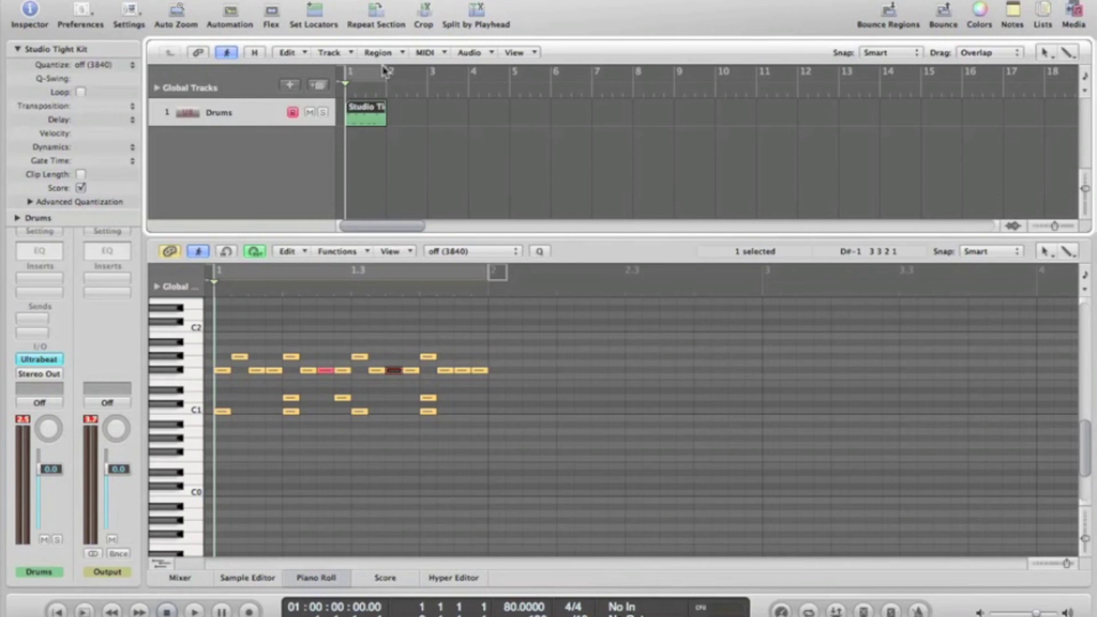
Raise the tempo from 80 to 120 BPM, then cycle bar 1 and play the pattern
{"action": "left_click", "coordinate": [515, 606]}
{"action": "left_click_drag", "start_coordinate": [514, 605], "coordinate": [524, 535]}
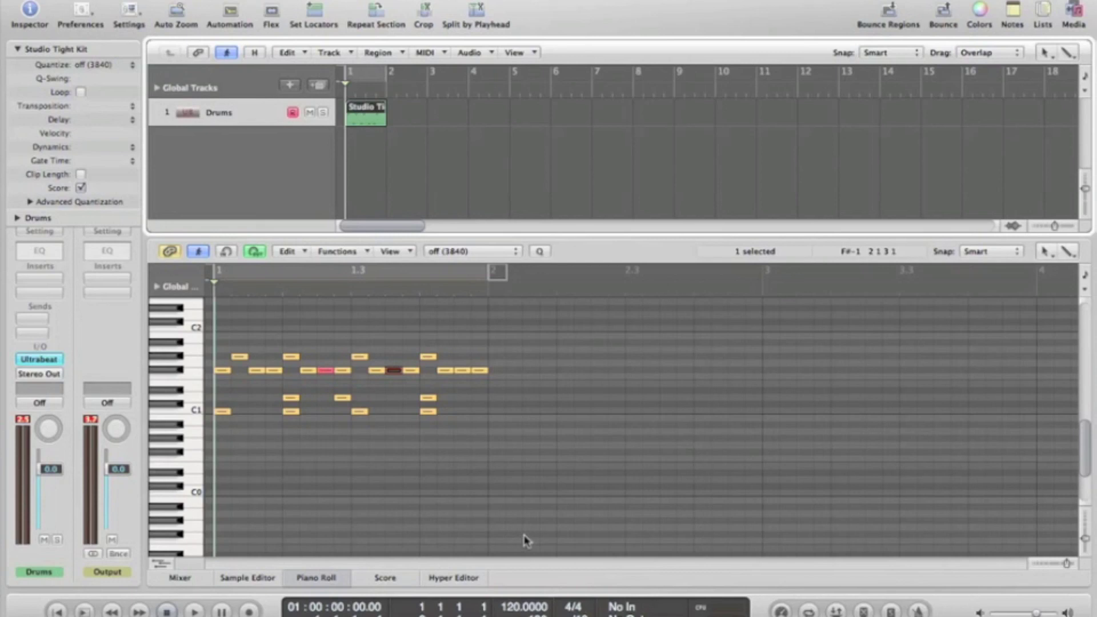
{"action": "key", "text": "c"}
{"action": "key", "text": "space"}
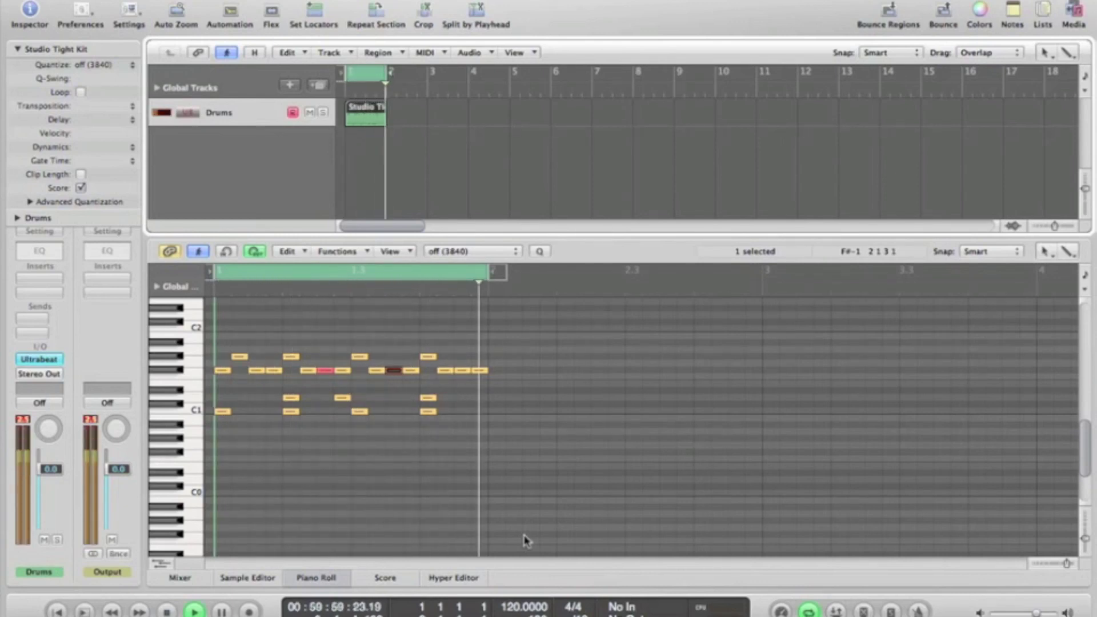
{"action": "key", "text": "space"}
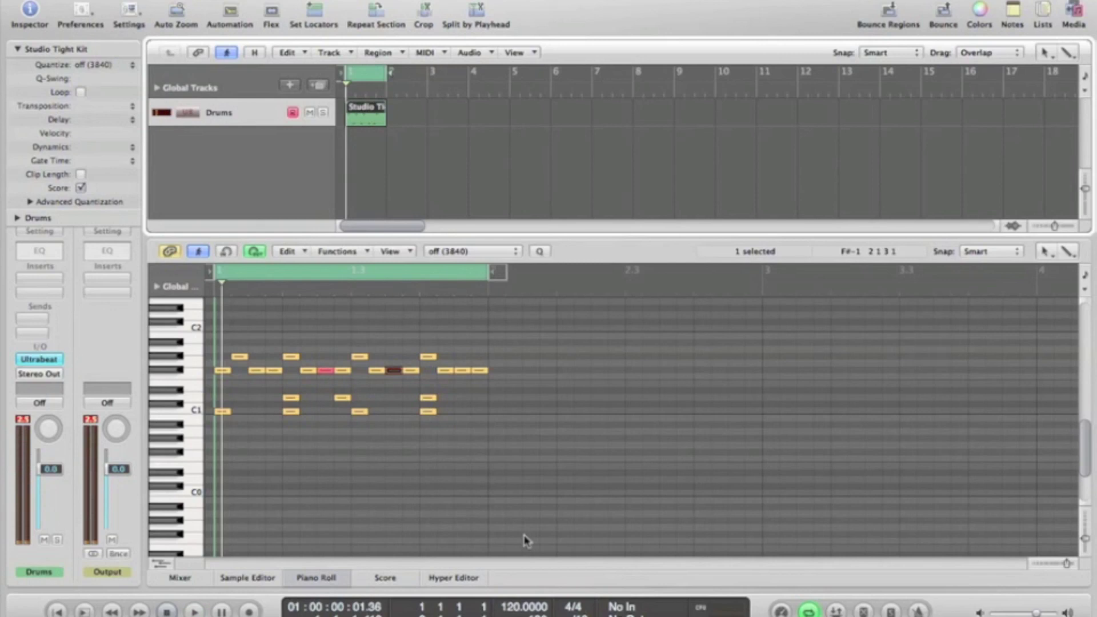